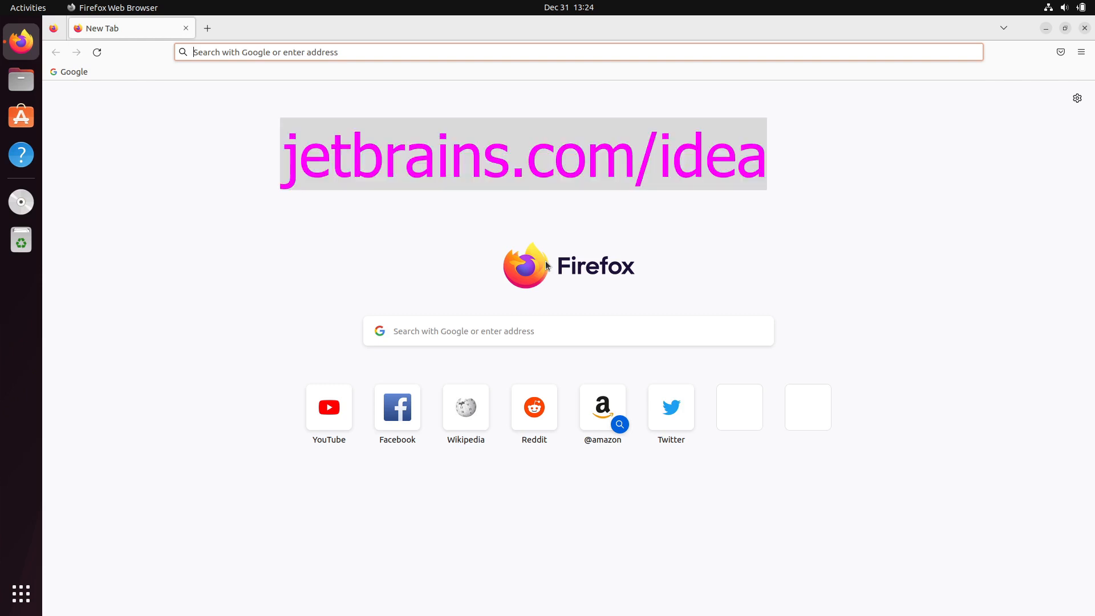
# Open jetbrains.com/idea and go to the IntelliJ IDEA download page
pyautogui.write('jetbrains.com/i')
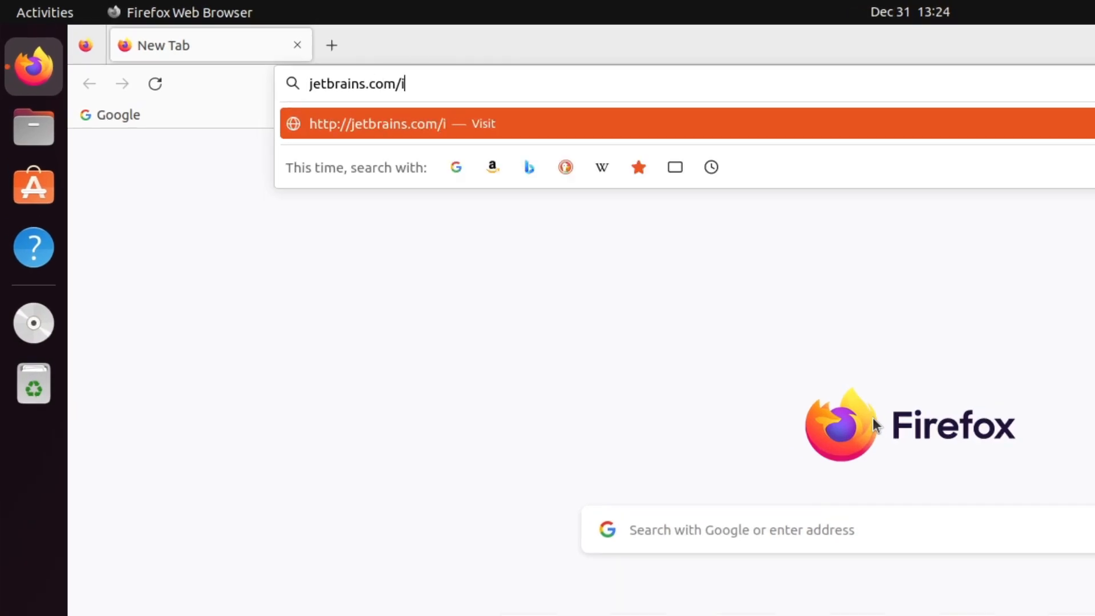
pyautogui.write('dea')
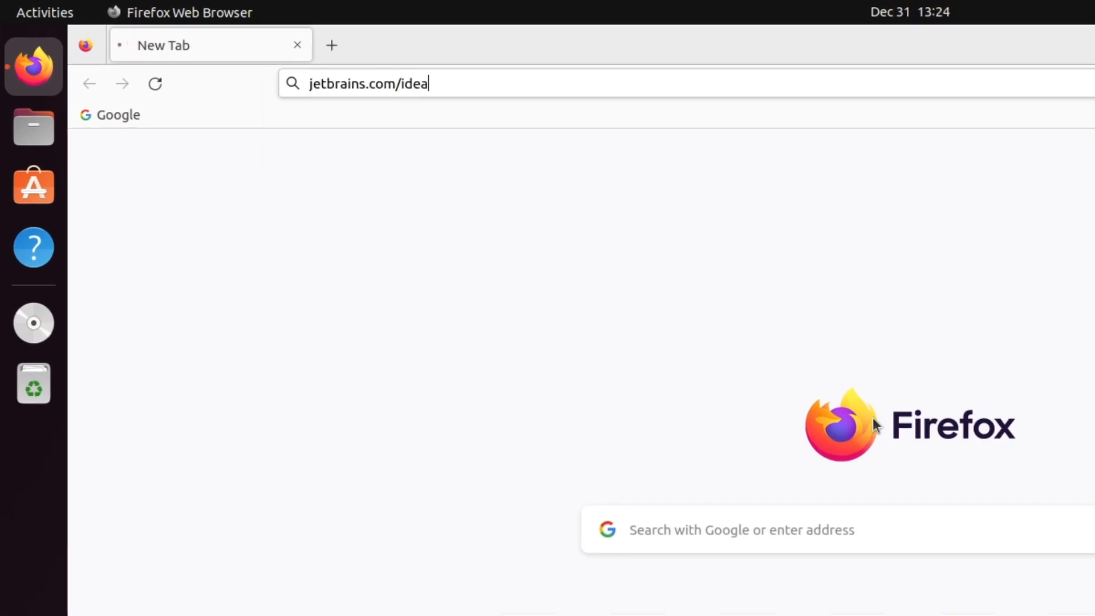
pyautogui.press('Return')
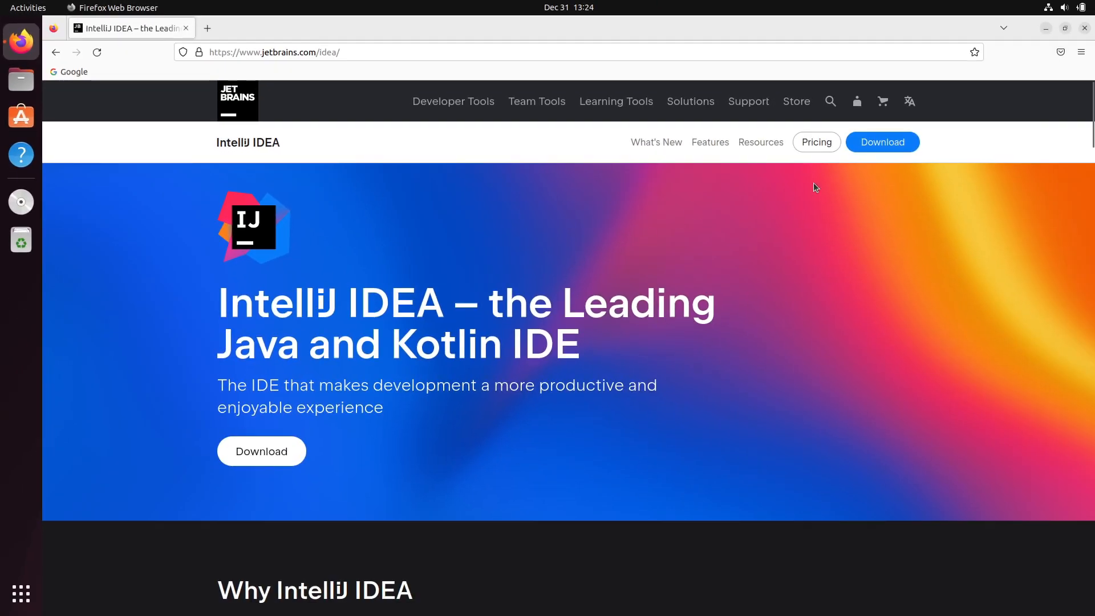
pyautogui.click(883, 142)
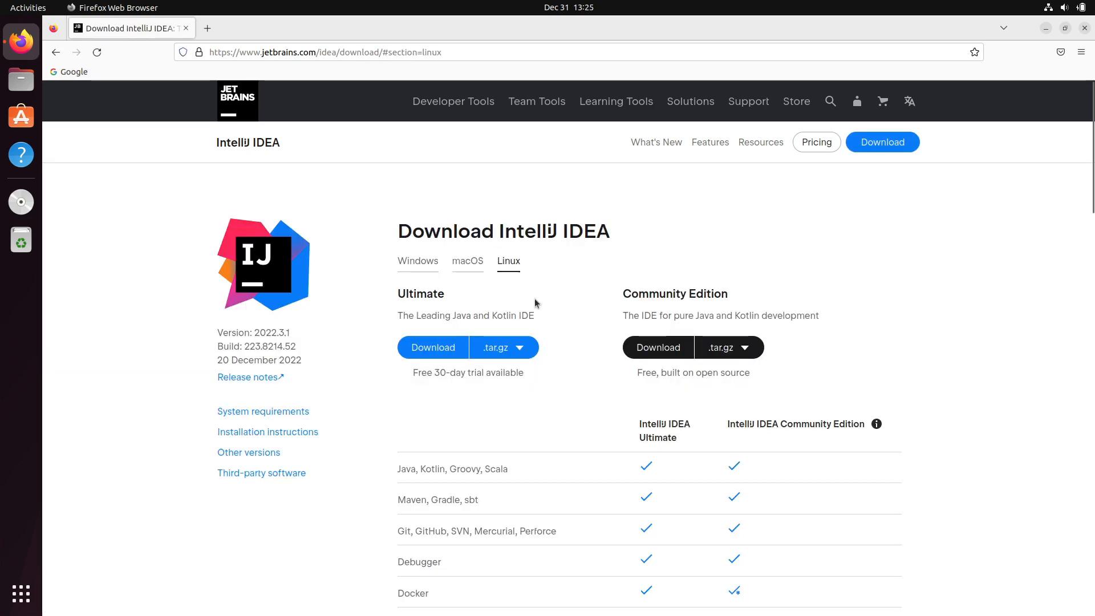
# Examine the Ultimate and Community Edition offers and the Windows, macOS and Linux download options
pyautogui.doubleClick(420, 293)
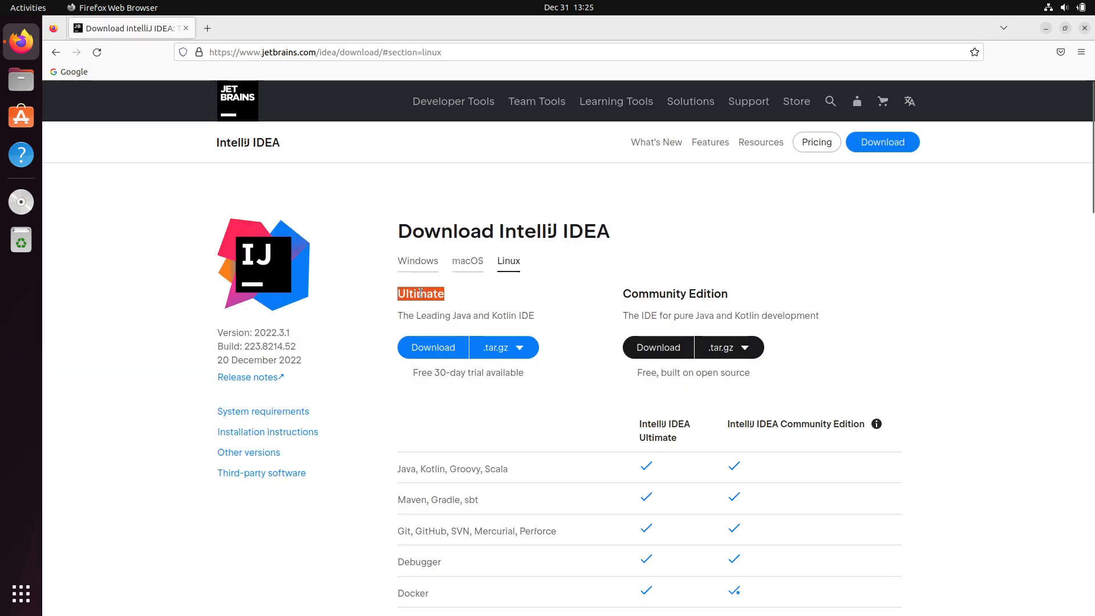
pyautogui.moveTo(623, 294); pyautogui.dragTo(773, 294)
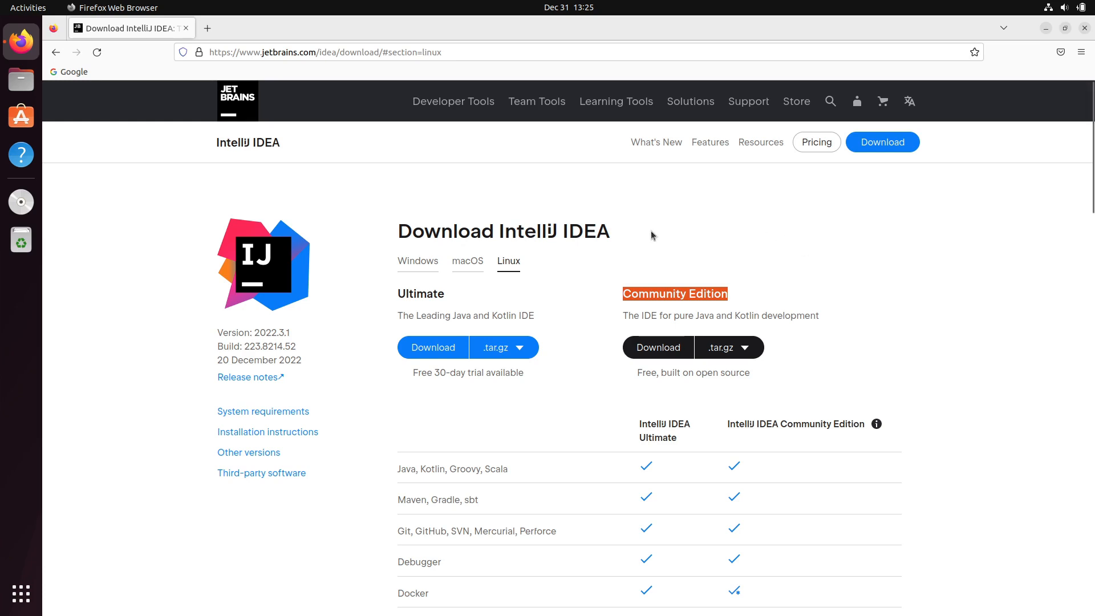
pyautogui.click(420, 260)
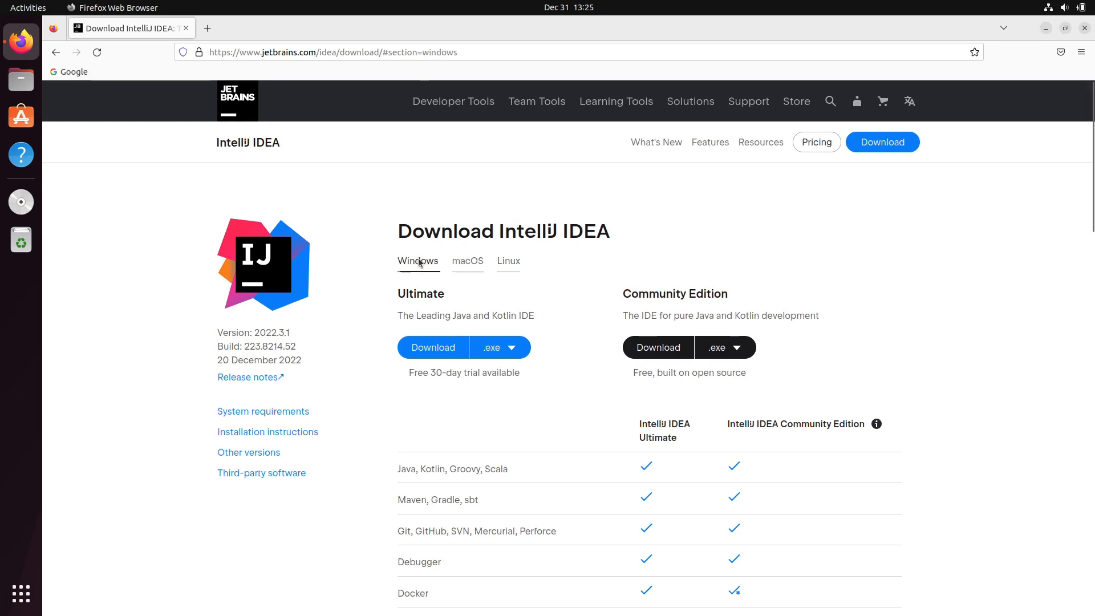
pyautogui.click(462, 264)
pyautogui.click(510, 263)
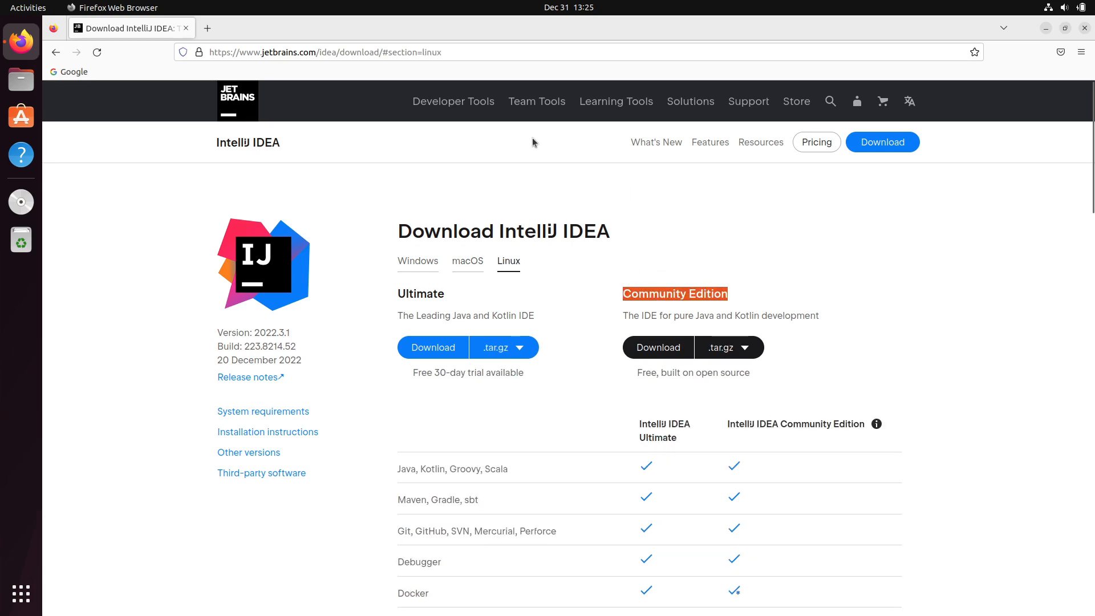
# Download the Linux .tar.gz of IntelliJ IDEA Community Edition and minimize the browser
pyautogui.click(671, 344)
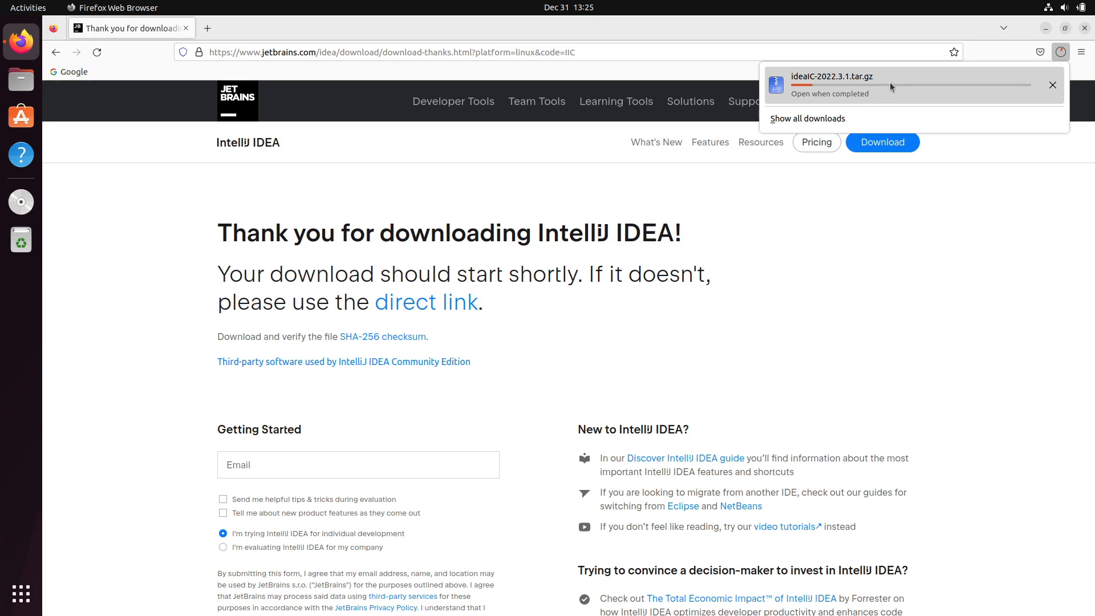
pyautogui.click(1052, 85)
pyautogui.click(1046, 28)
pyautogui.click(1045, 28)
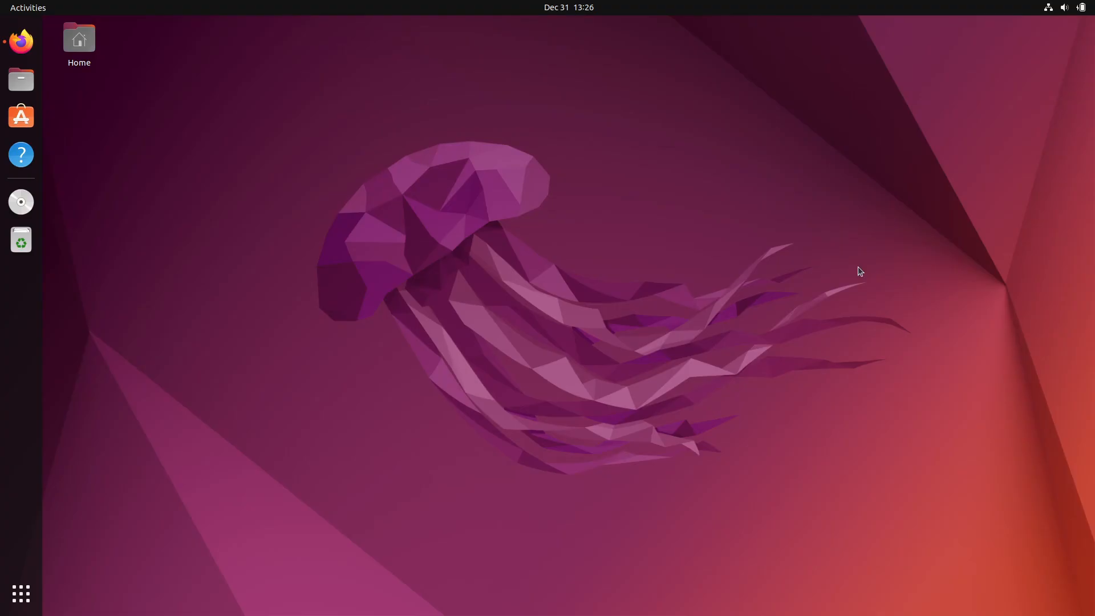
# Switch to the Files app and show the Downloads folder
pyautogui.click(21, 79)
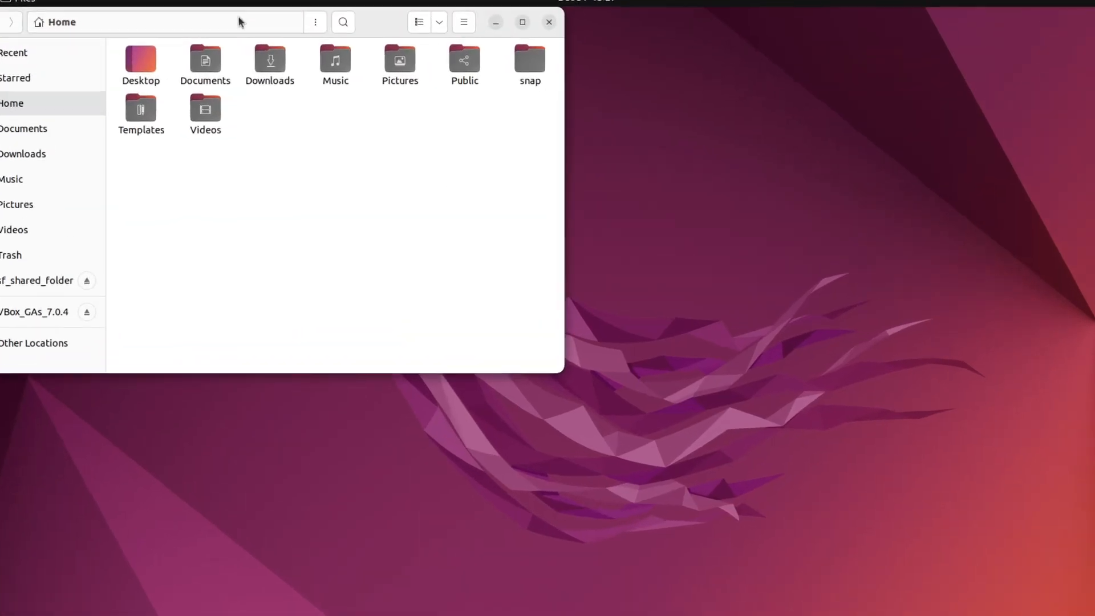
pyautogui.moveTo(271, 26); pyautogui.dragTo(445, 54)
pyautogui.click(196, 220)
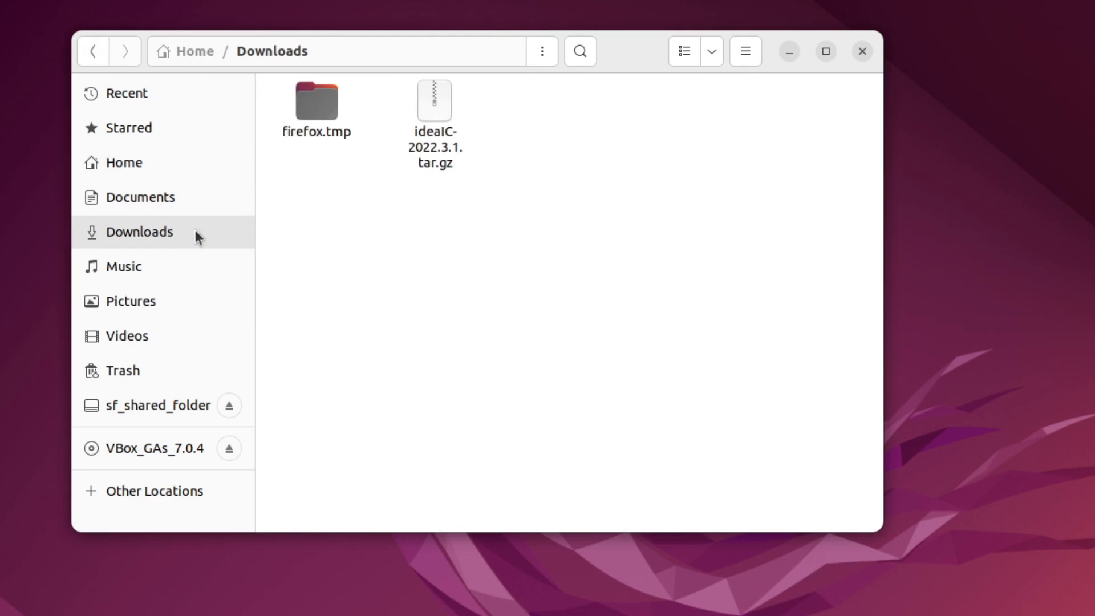
# Extract ideaIC-2022.3.1.tar.gz in the Downloads folder and check the extraction progress
pyautogui.click(429, 154)
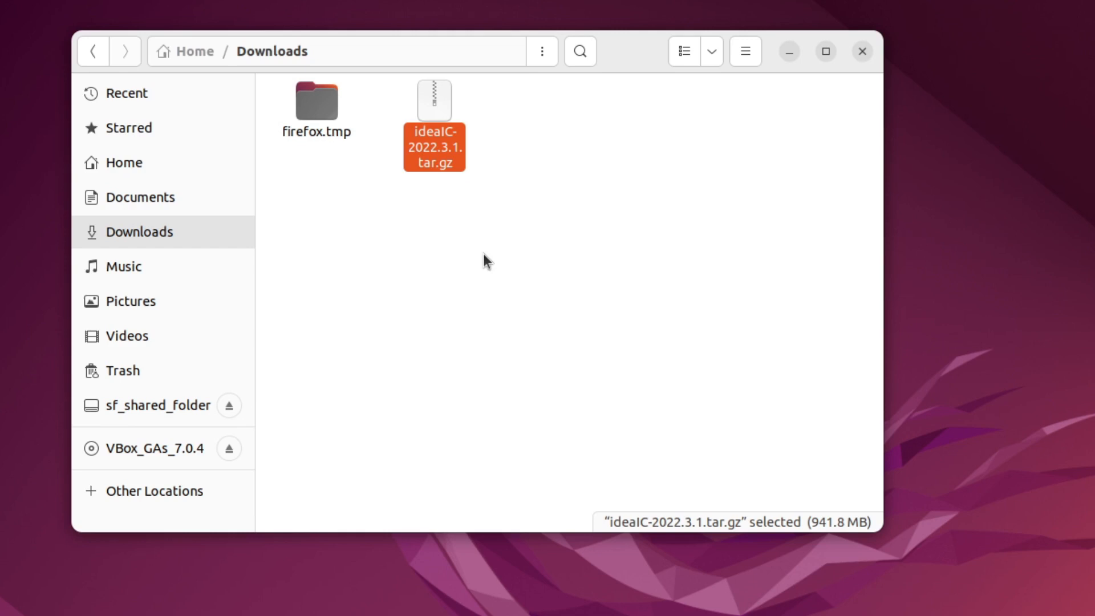
pyautogui.rightClick(436, 98)
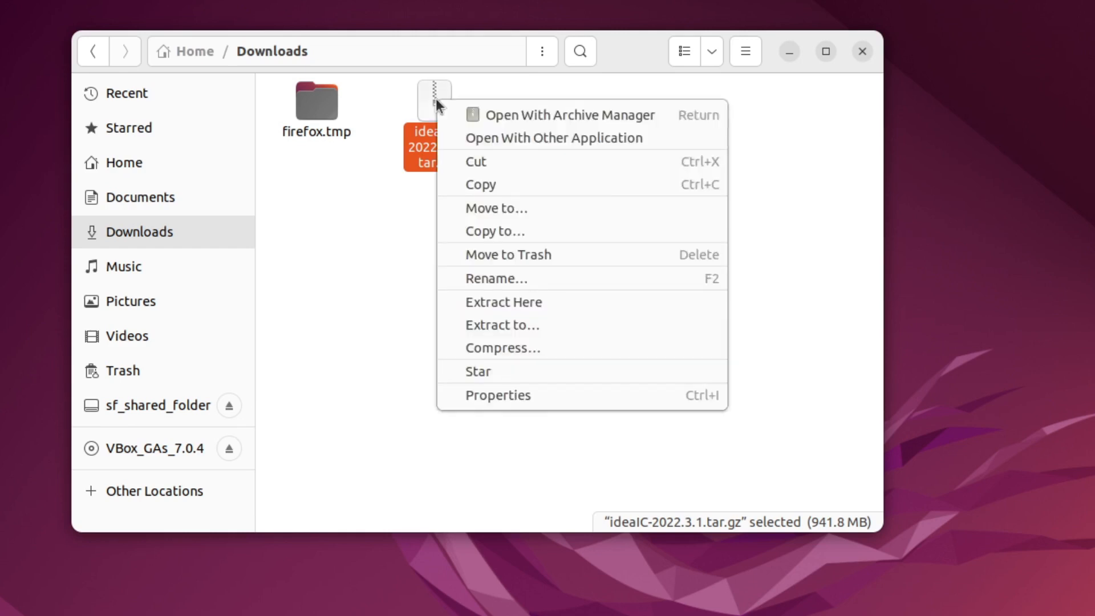
pyautogui.click(587, 307)
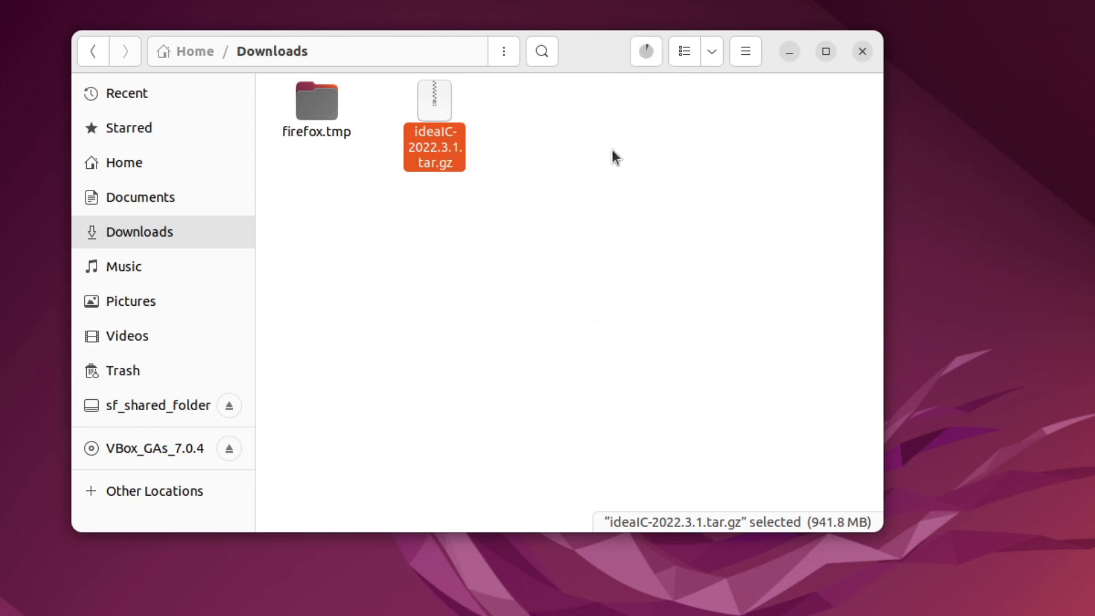
pyautogui.click(645, 55)
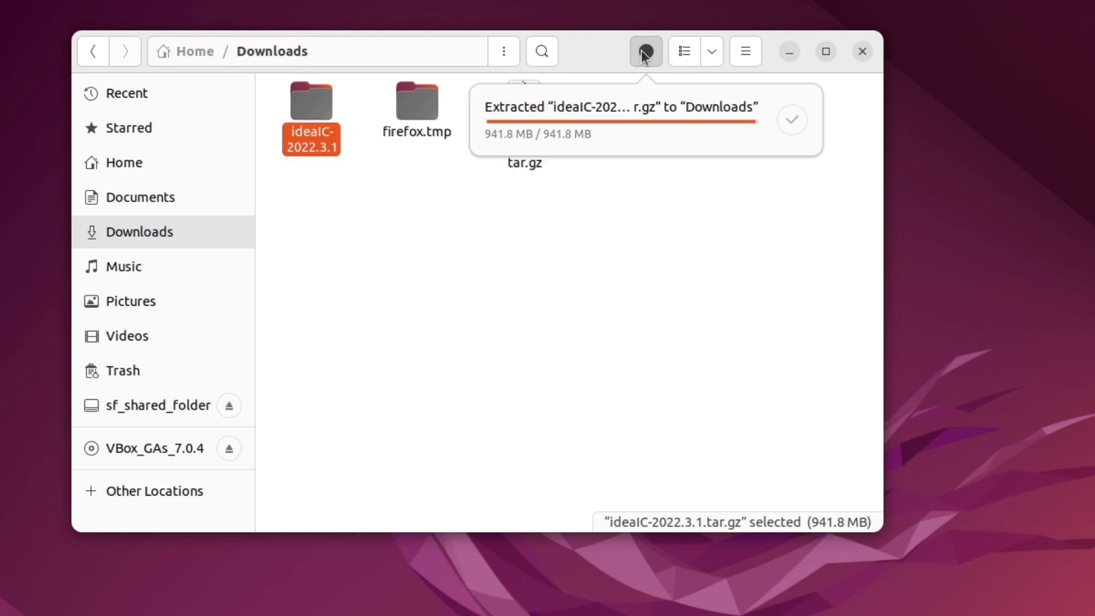
pyautogui.click(641, 52)
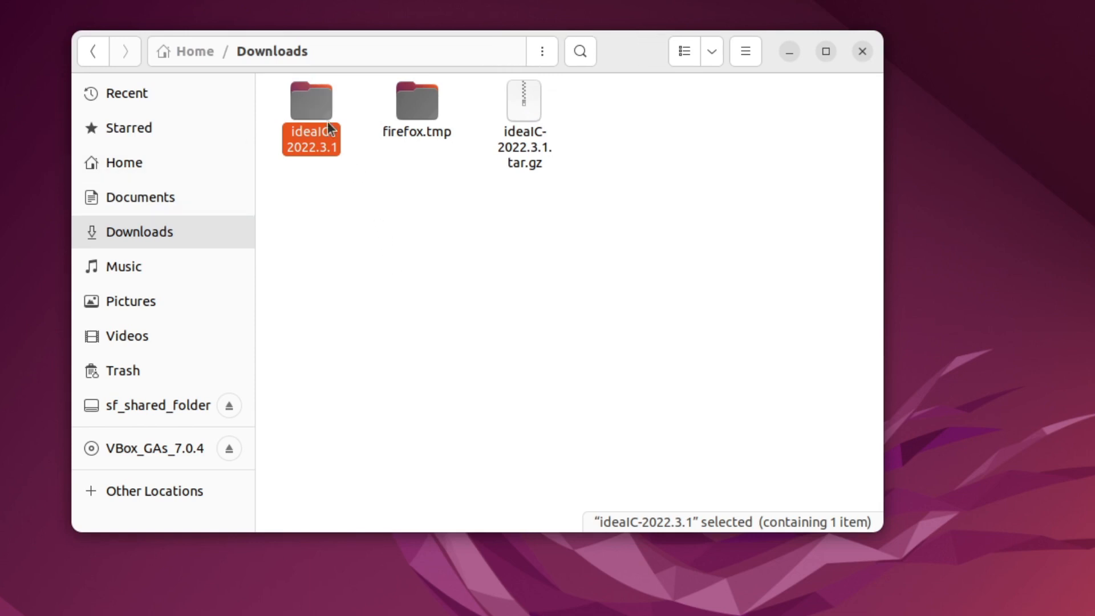
# Move the idea-IC-223.8214.52 folder from the extracted ideaIC-2022.3.1 folder to the Home folder
pyautogui.doubleClick(320, 101)
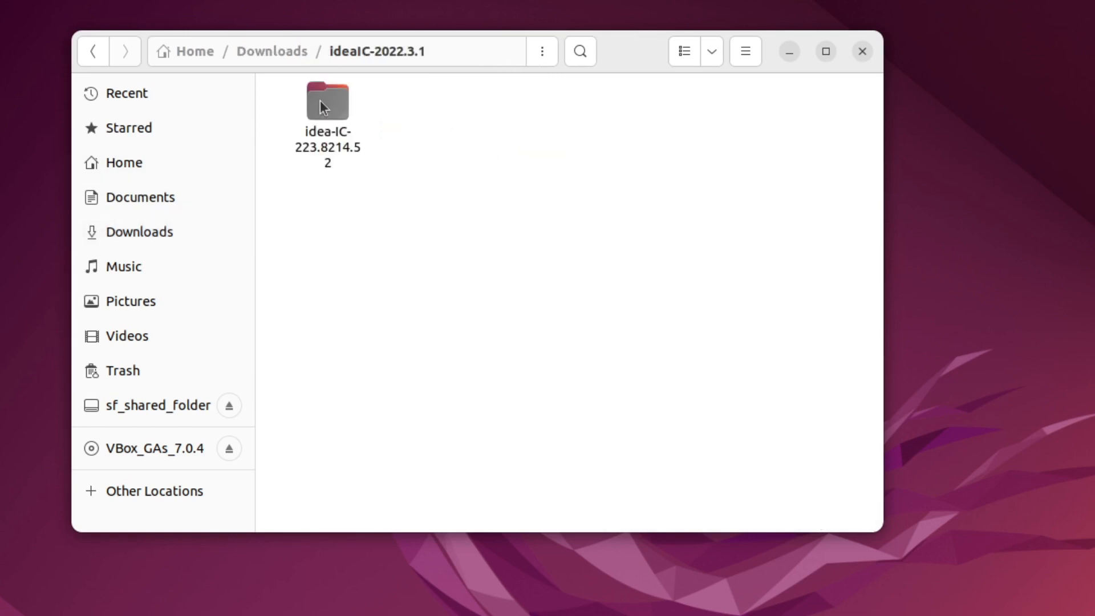
pyautogui.doubleClick(320, 100)
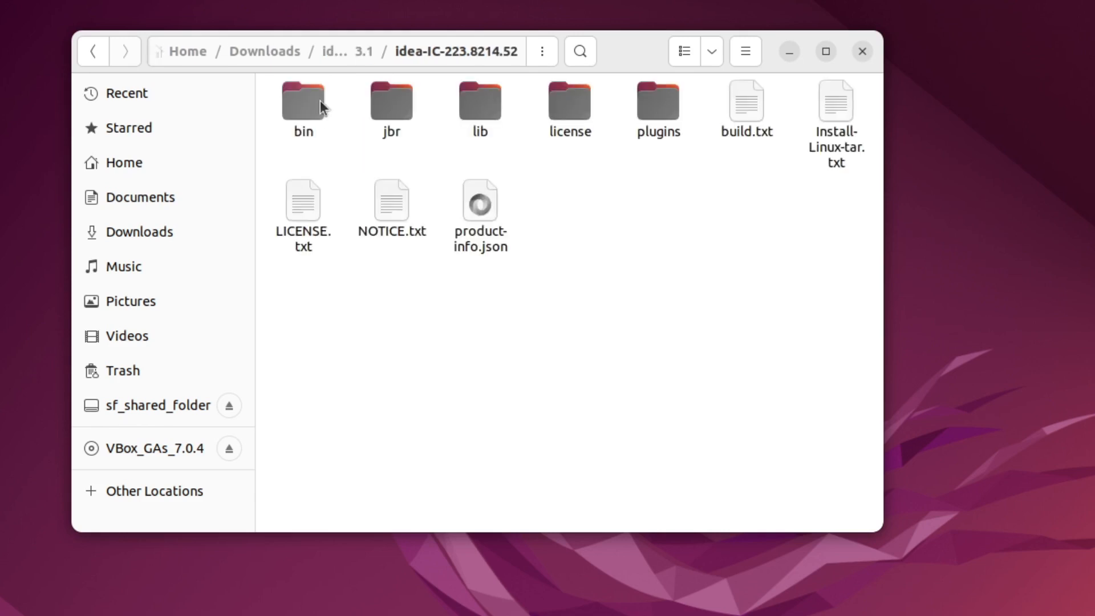
pyautogui.click(362, 48)
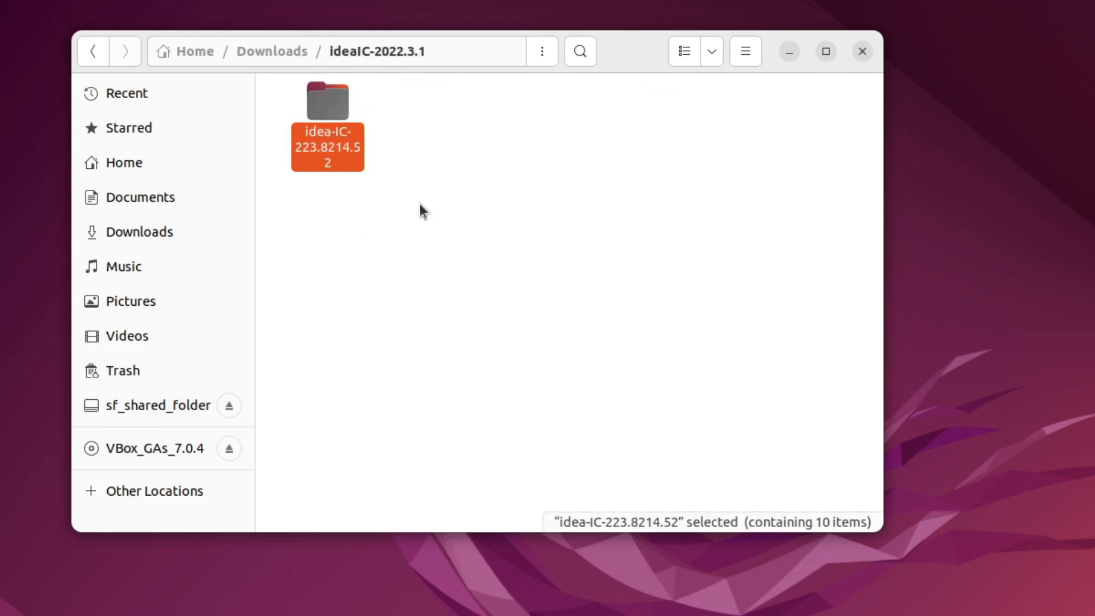
pyautogui.rightClick(334, 97)
pyautogui.click(383, 204)
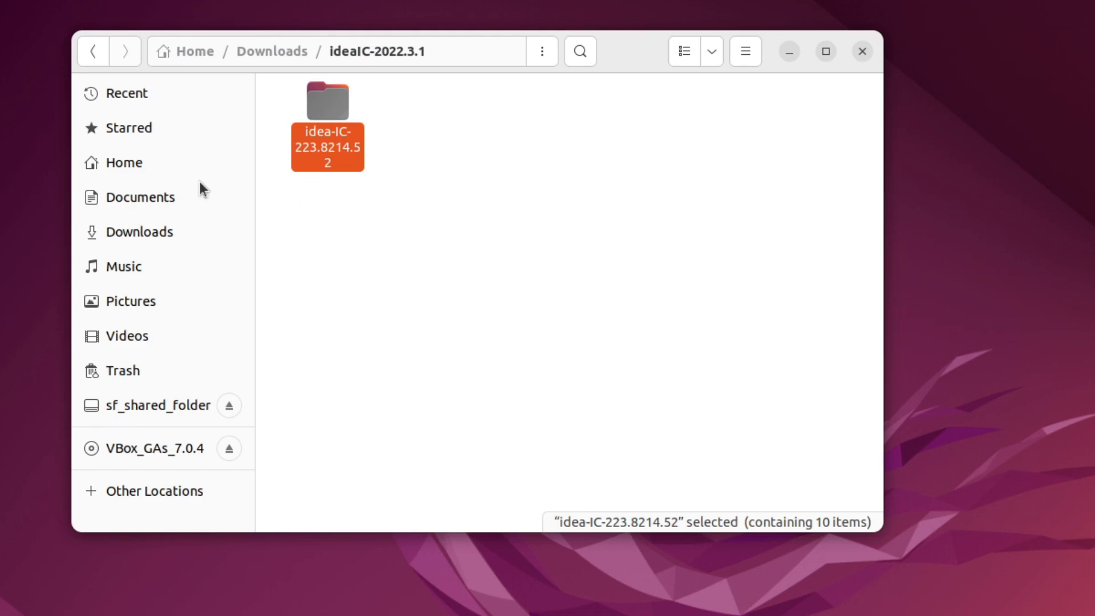
pyautogui.click(160, 174)
pyautogui.rightClick(445, 221)
pyautogui.click(491, 280)
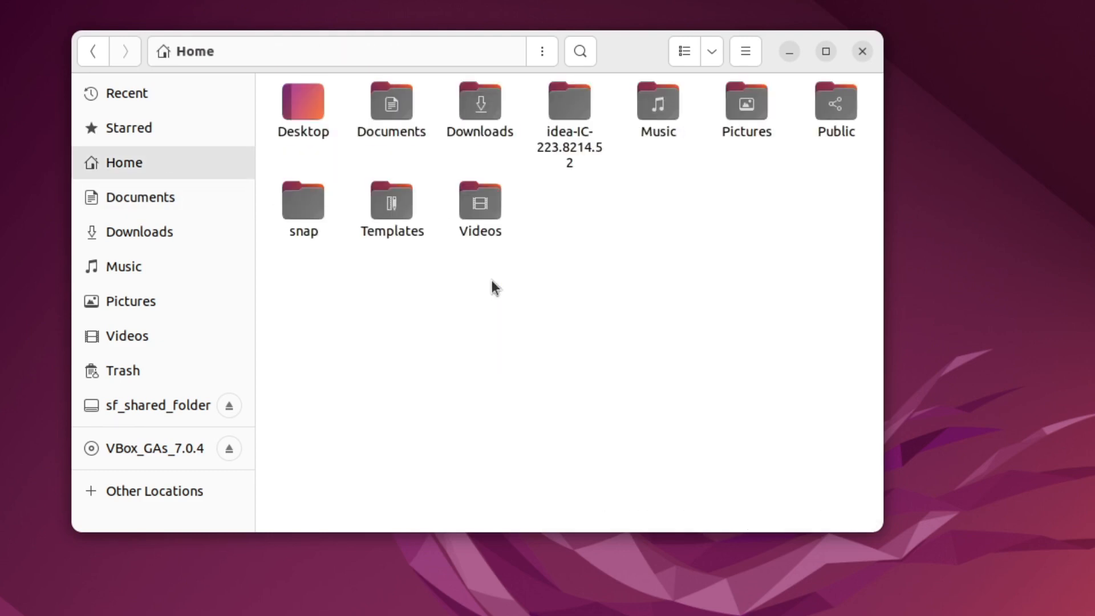
# Open the bin folder inside idea-IC-223.8214.52 in Home
pyautogui.click(565, 107)
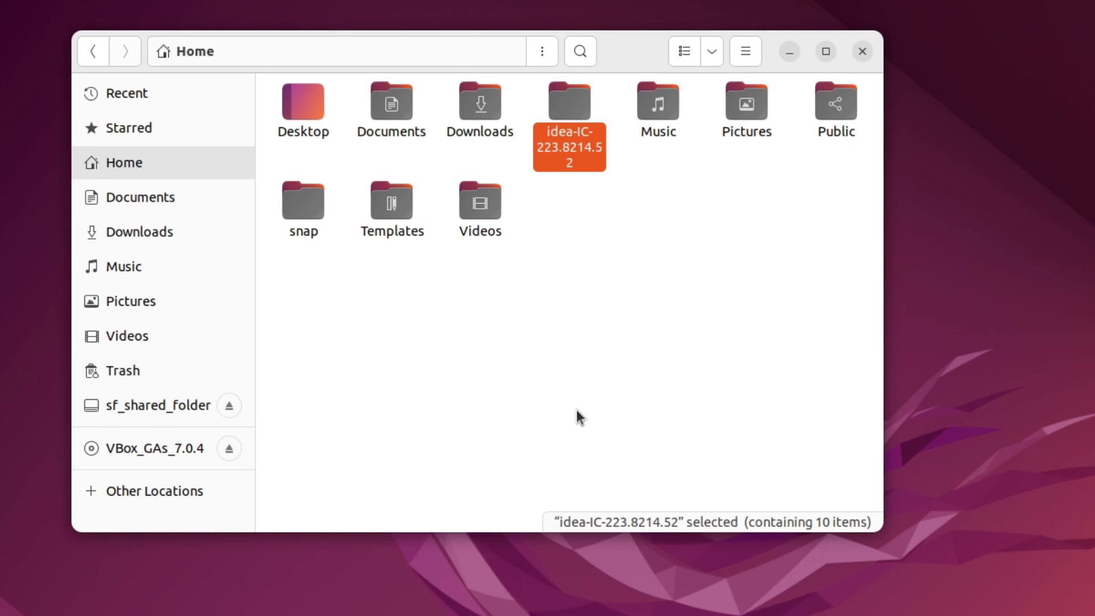
pyautogui.press('Return')
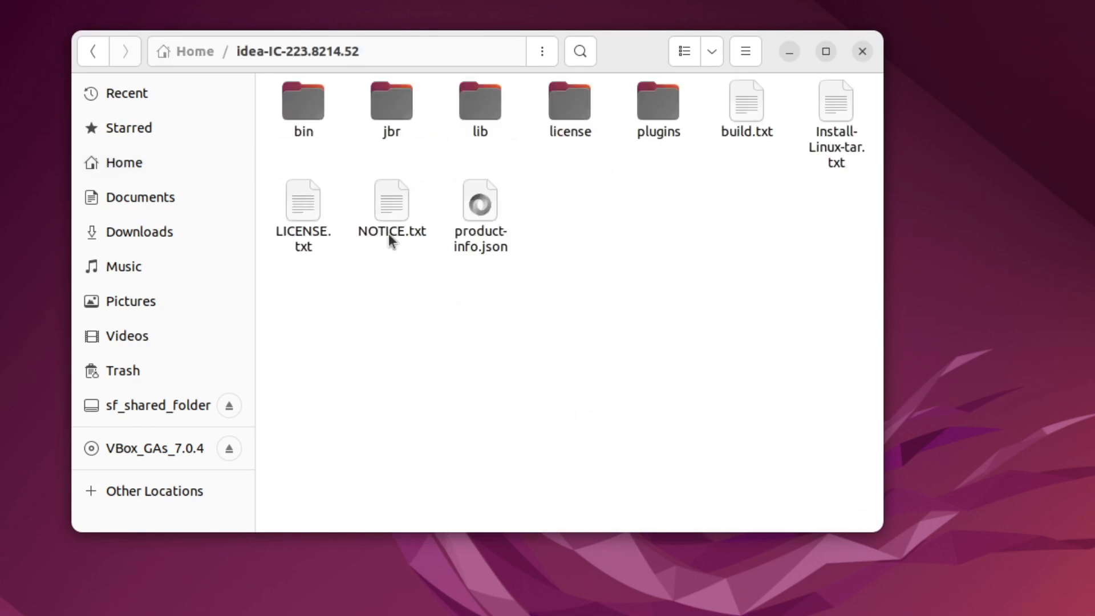
pyautogui.doubleClick(309, 104)
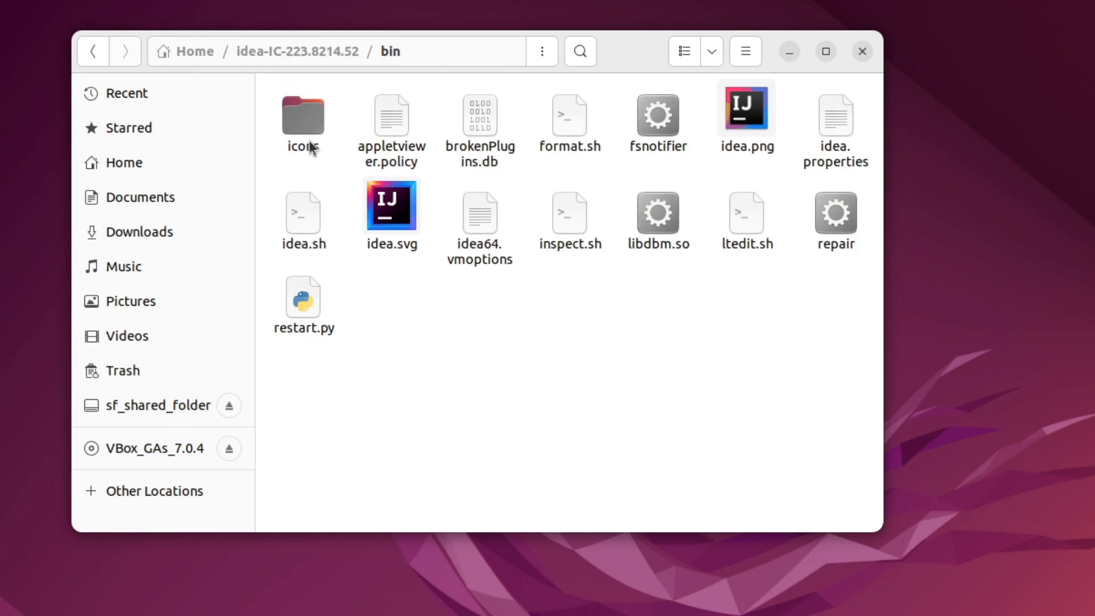
# Check in the file properties of idea.sh whether executing it as a program is allowed
pyautogui.click(302, 212)
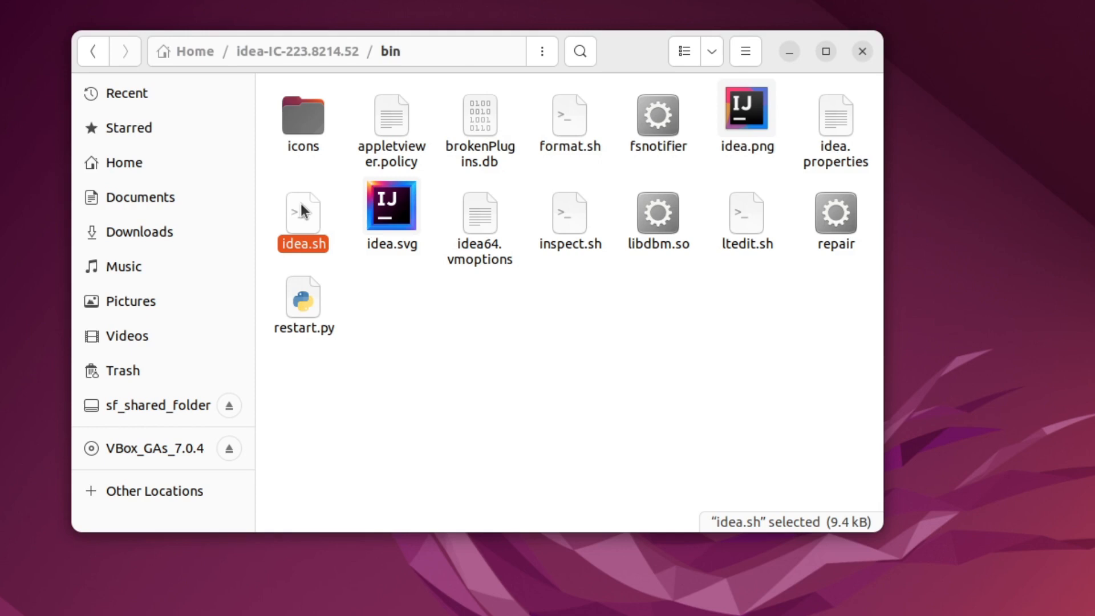
pyautogui.rightClick(304, 212)
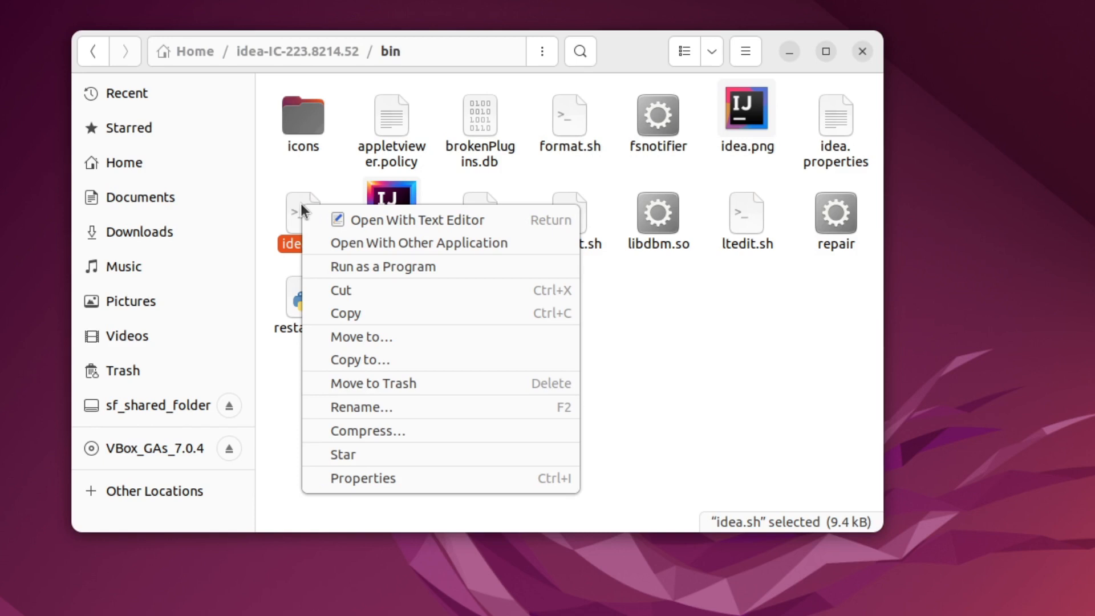
pyautogui.click(384, 481)
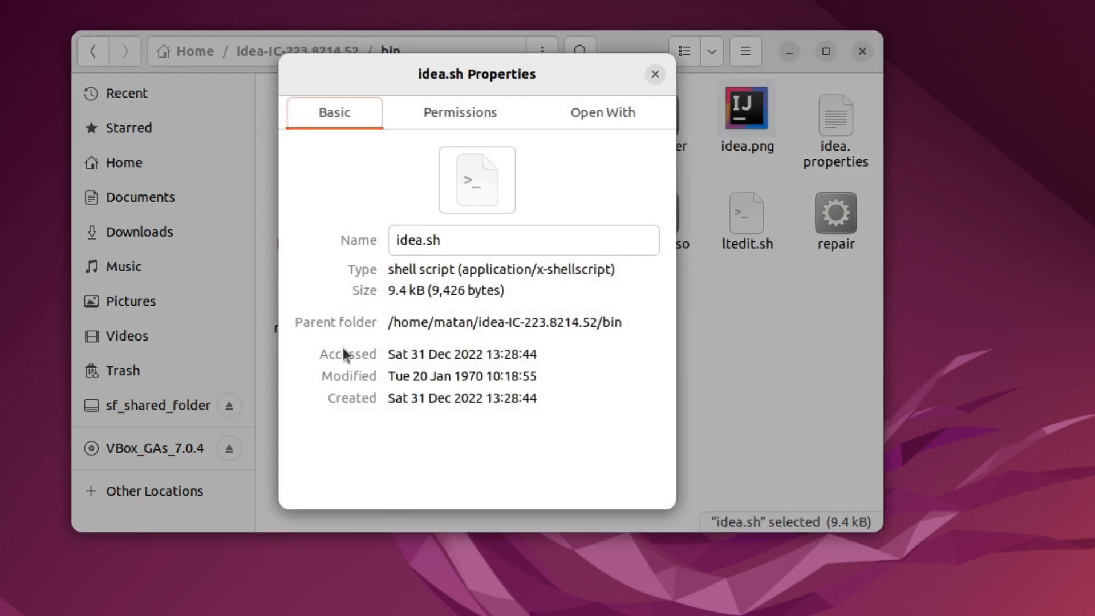
pyautogui.click(471, 116)
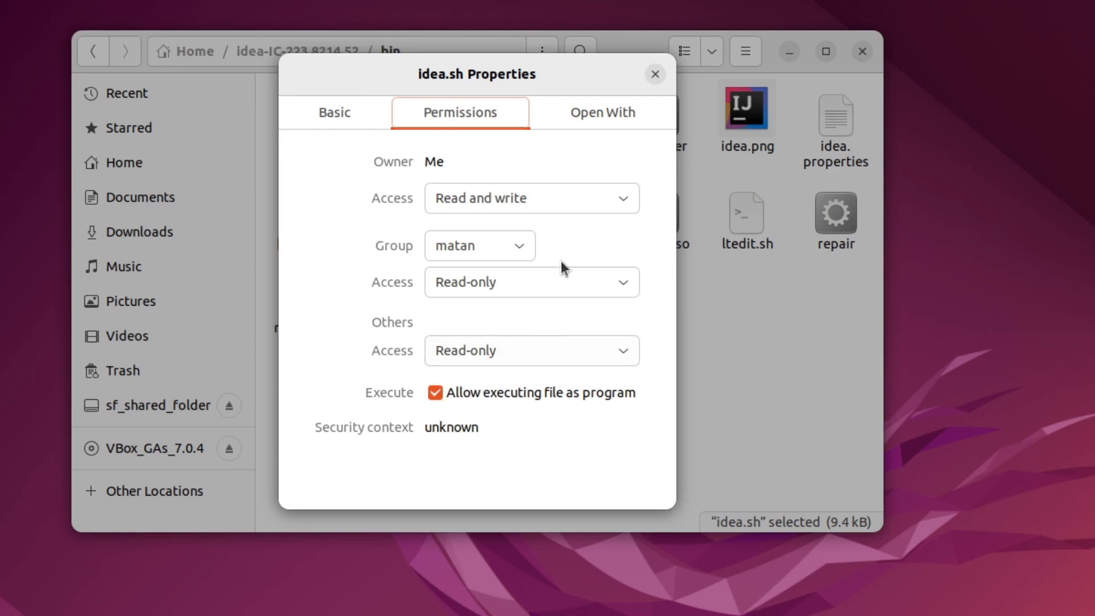
pyautogui.click(654, 74)
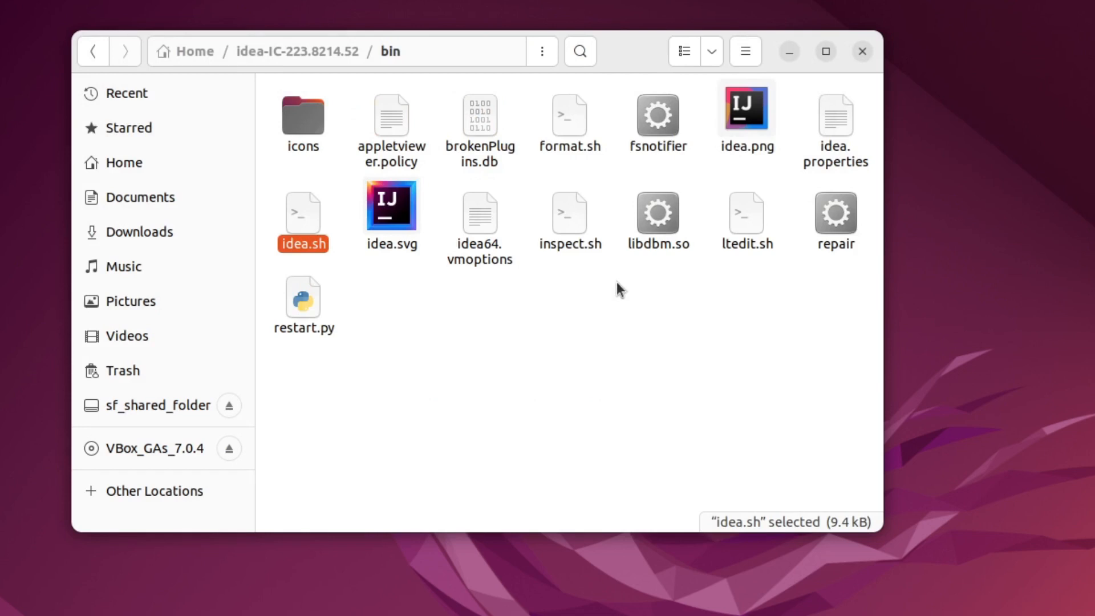
# Run idea.sh as a program
pyautogui.rightClick(305, 214)
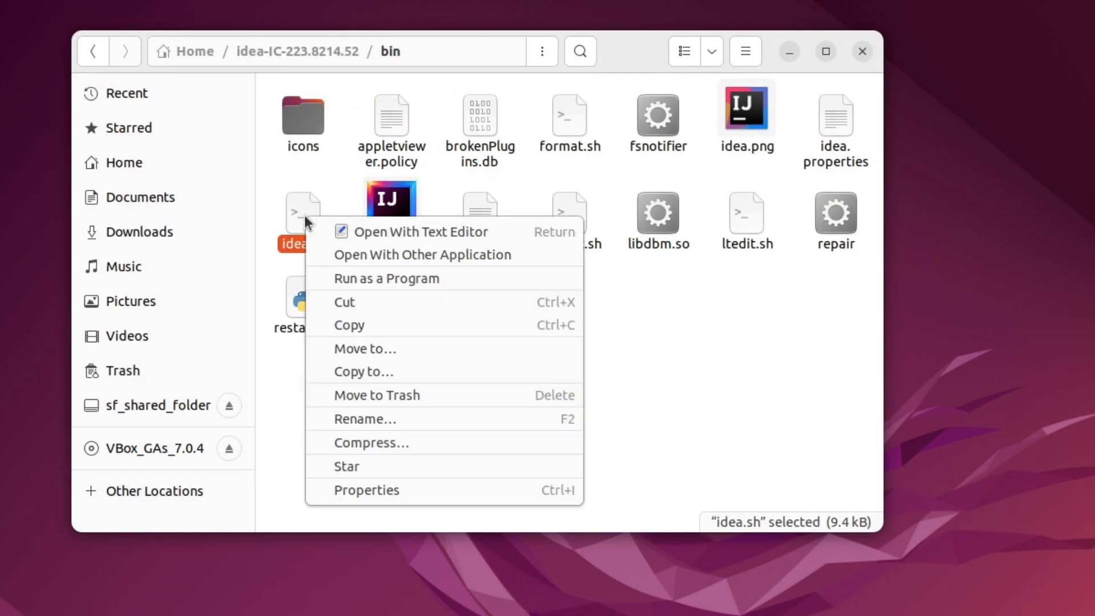
pyautogui.click(420, 281)
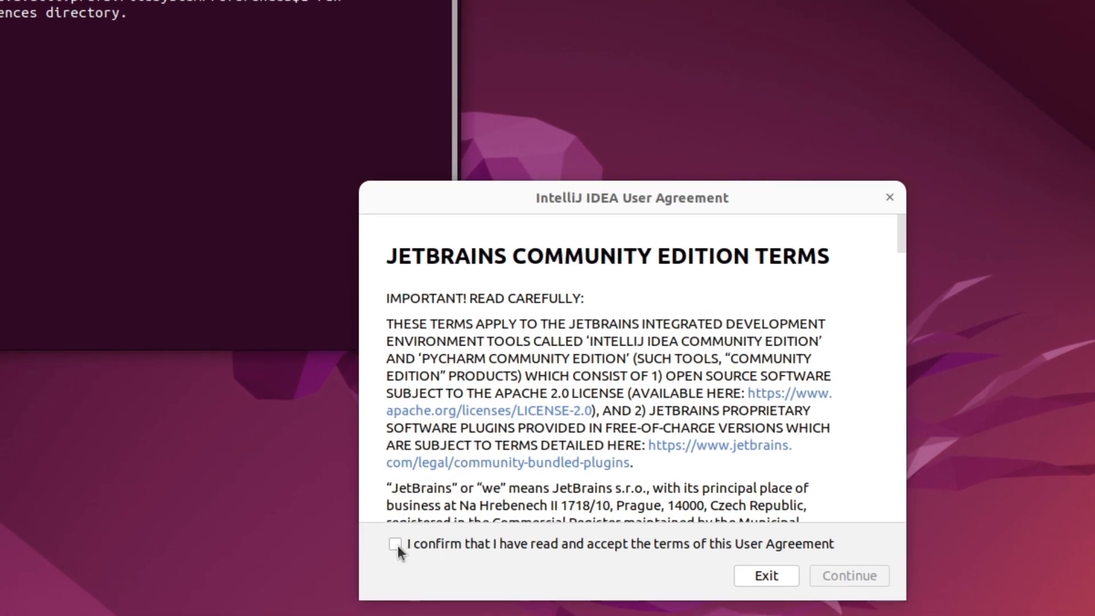
# Accept the IntelliJ IDEA User Agreement and agree to send anonymous statistics
pyautogui.click(395, 545)
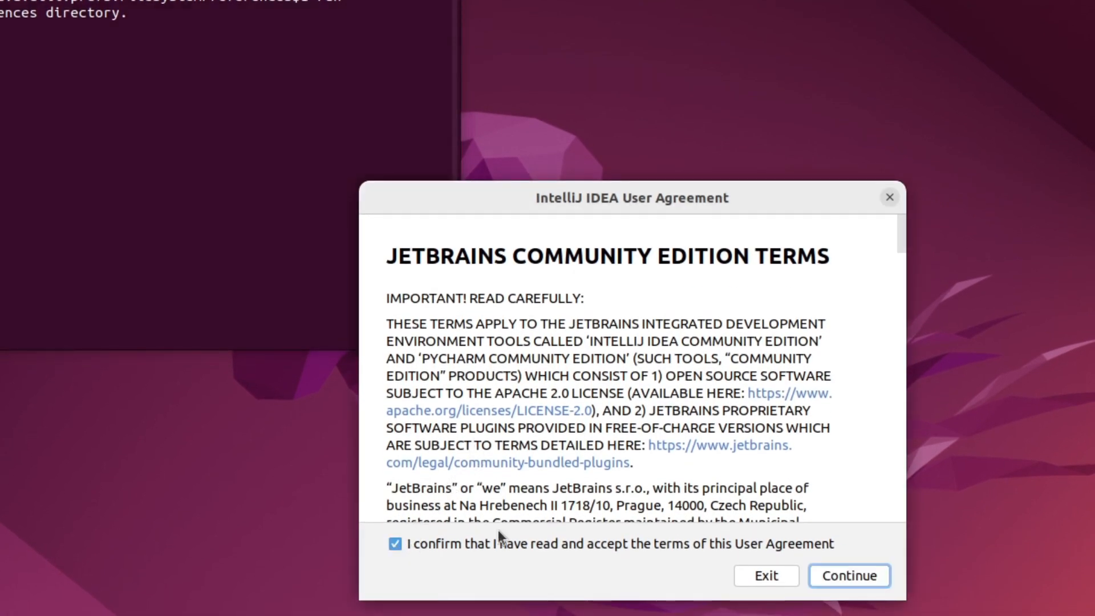
pyautogui.click(856, 574)
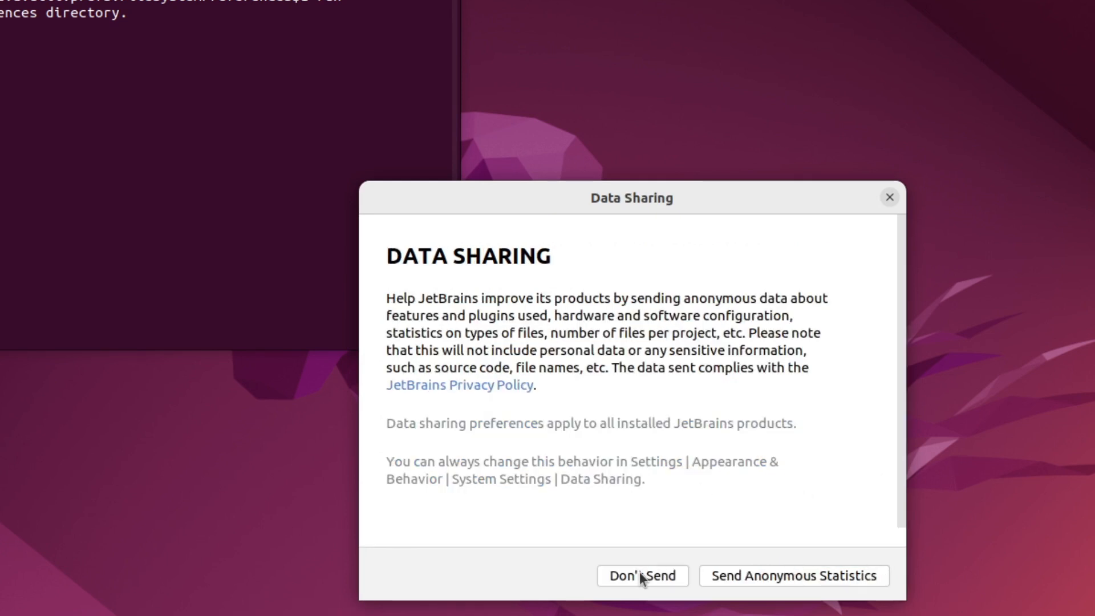
pyautogui.click(777, 580)
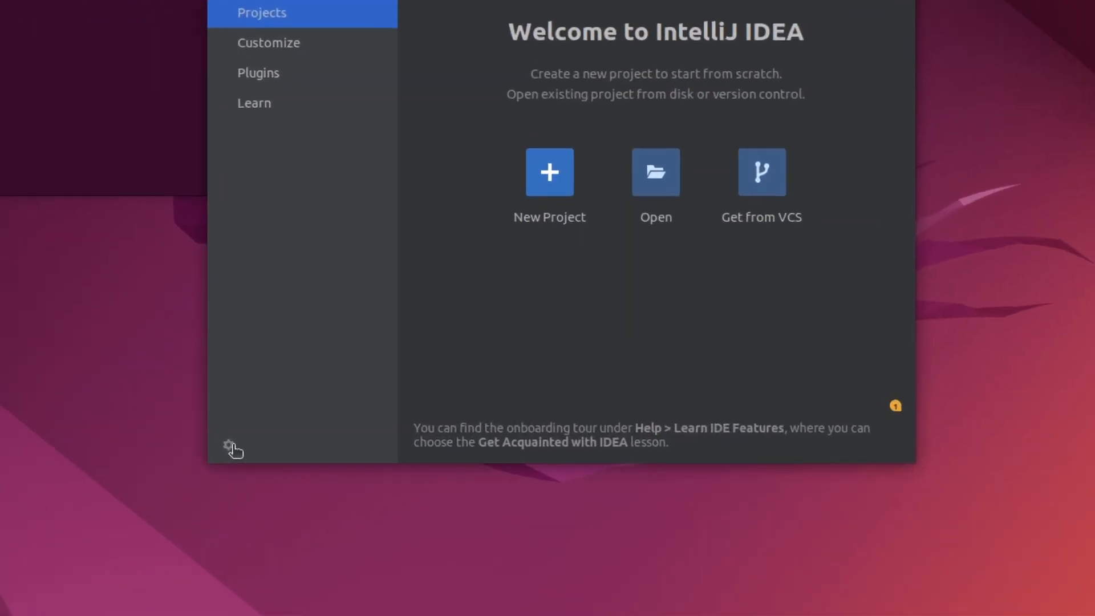
# Create a desktop entry for IntelliJ IDEA for the current user only
pyautogui.click(354, 451)
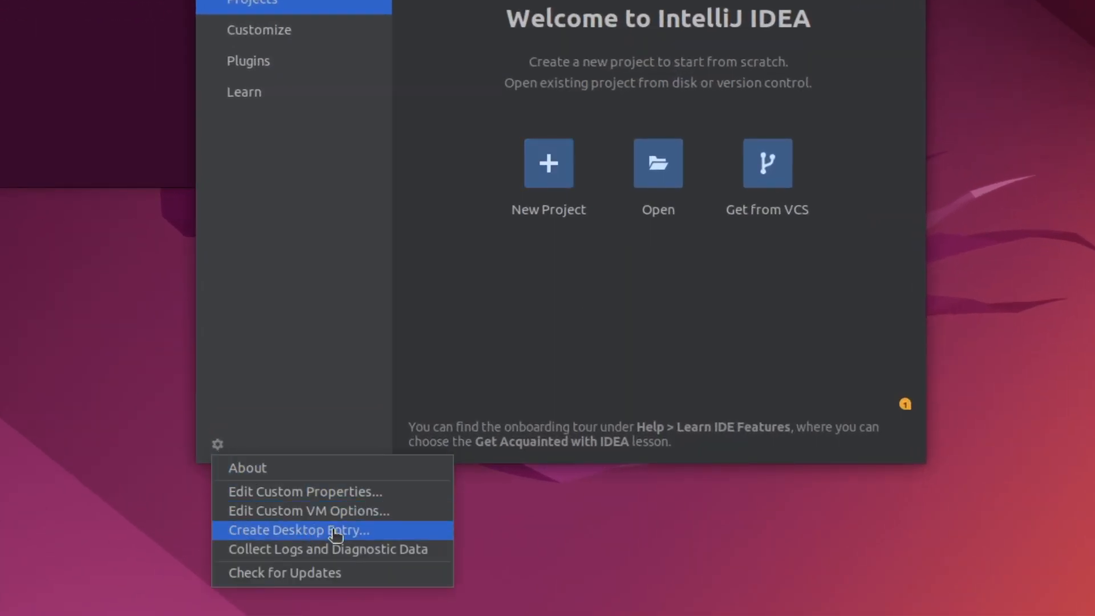
pyautogui.click(348, 532)
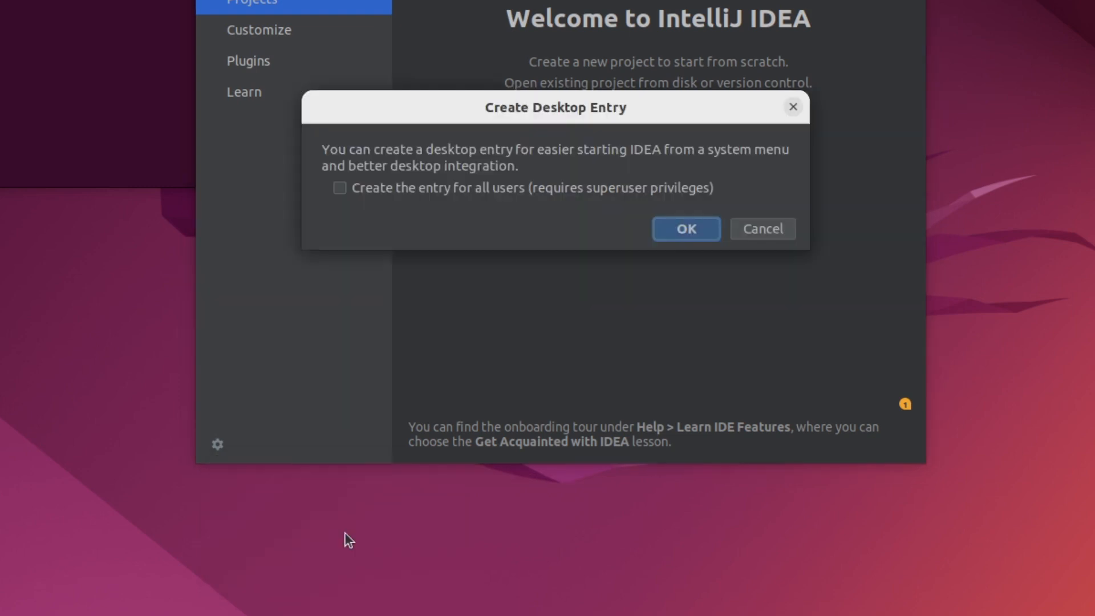
pyautogui.click(683, 234)
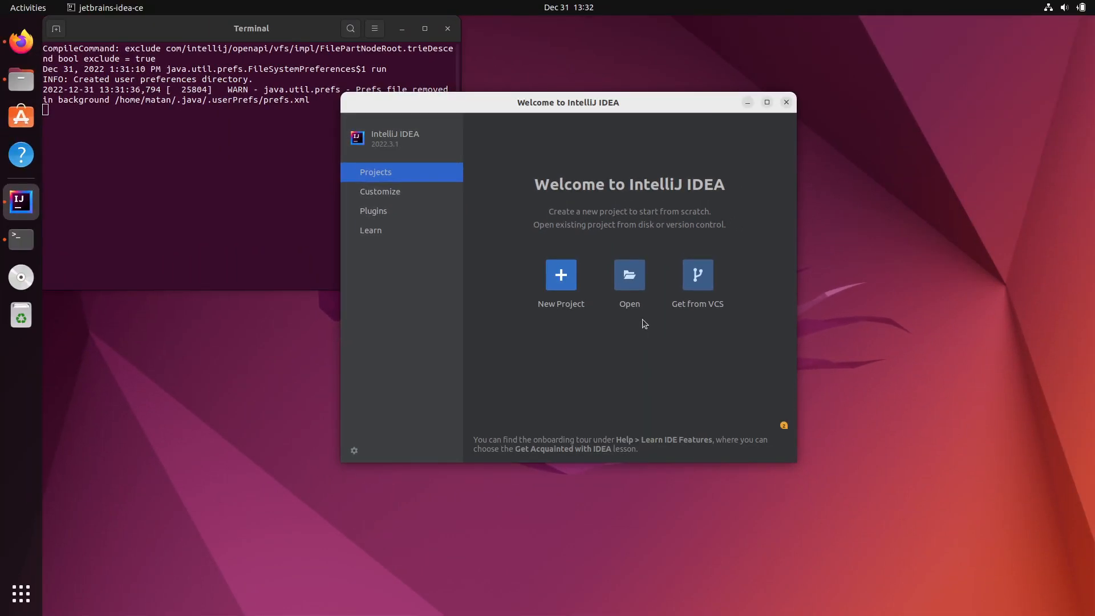
# Search the installed applications for "idea" and open IntelliJ IDEA Community Edition from its new entry
pyautogui.click(21, 593)
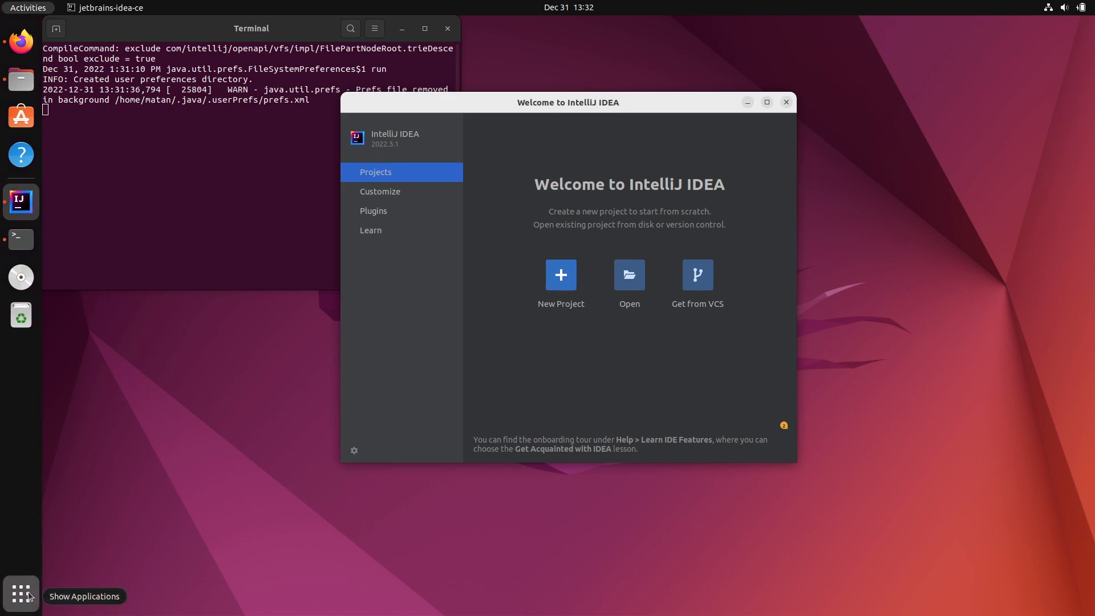
pyautogui.write('ideal')
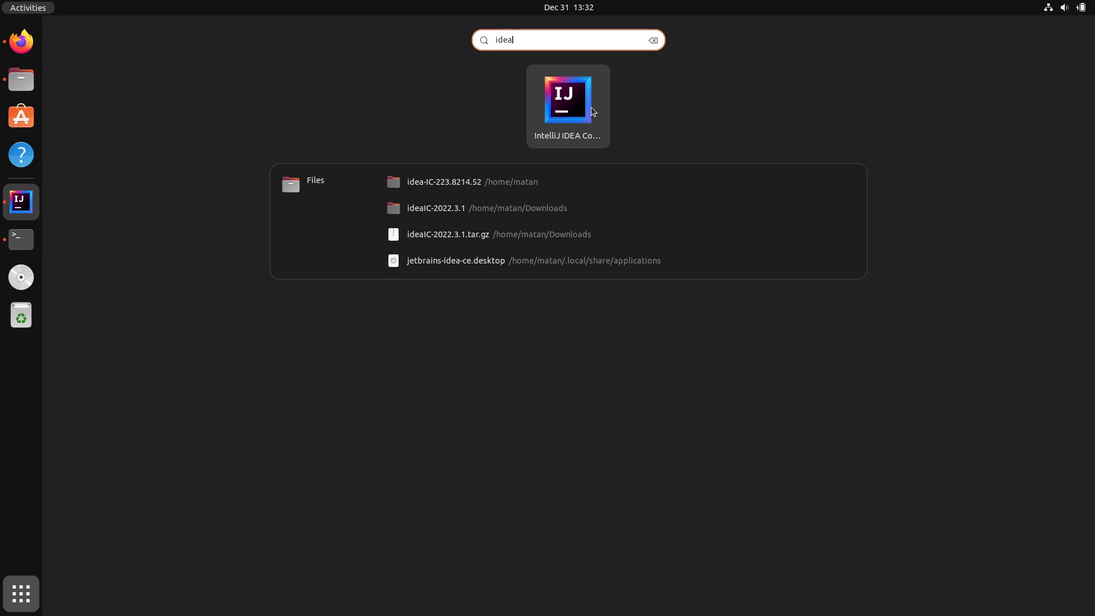
pyautogui.click(593, 111)
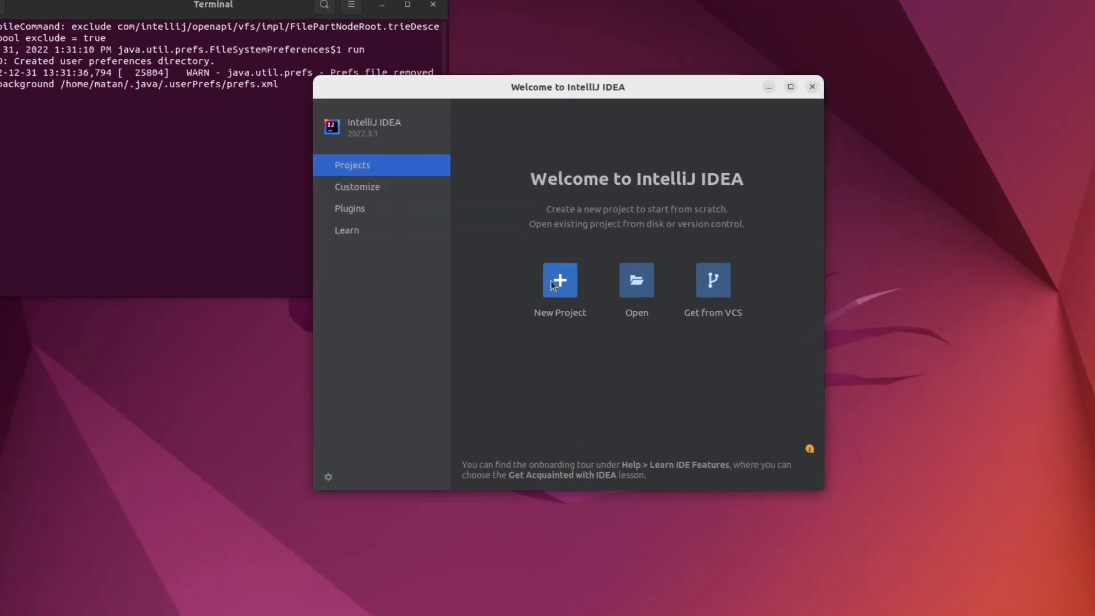
# Start a new project named ExampleProject and set its location to a new java-workspace folder in the home directory
pyautogui.press('Return')
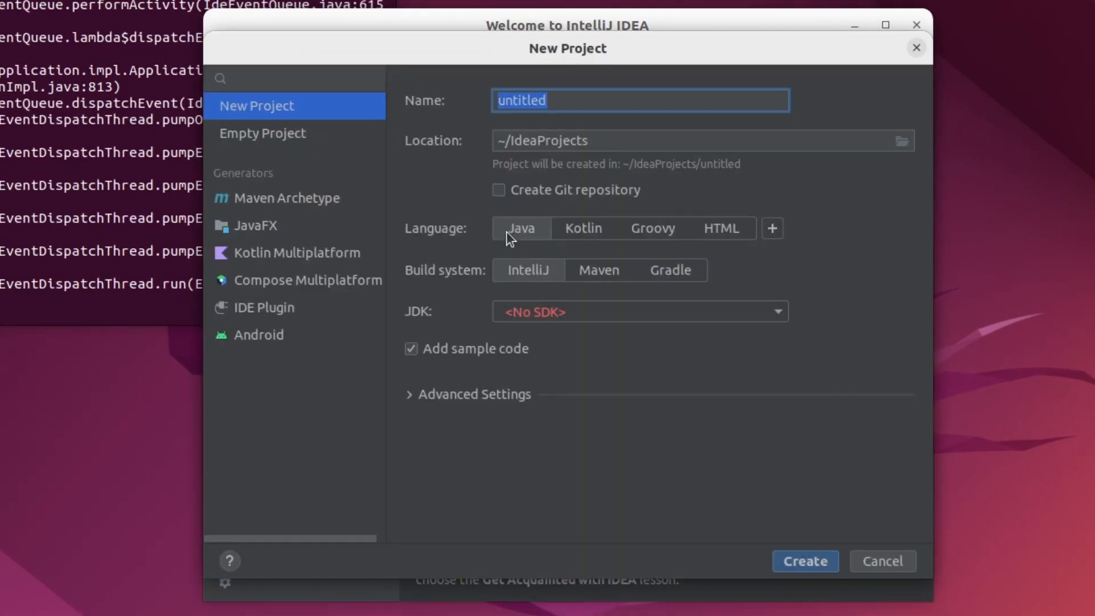
pyautogui.write('ExampleProject')
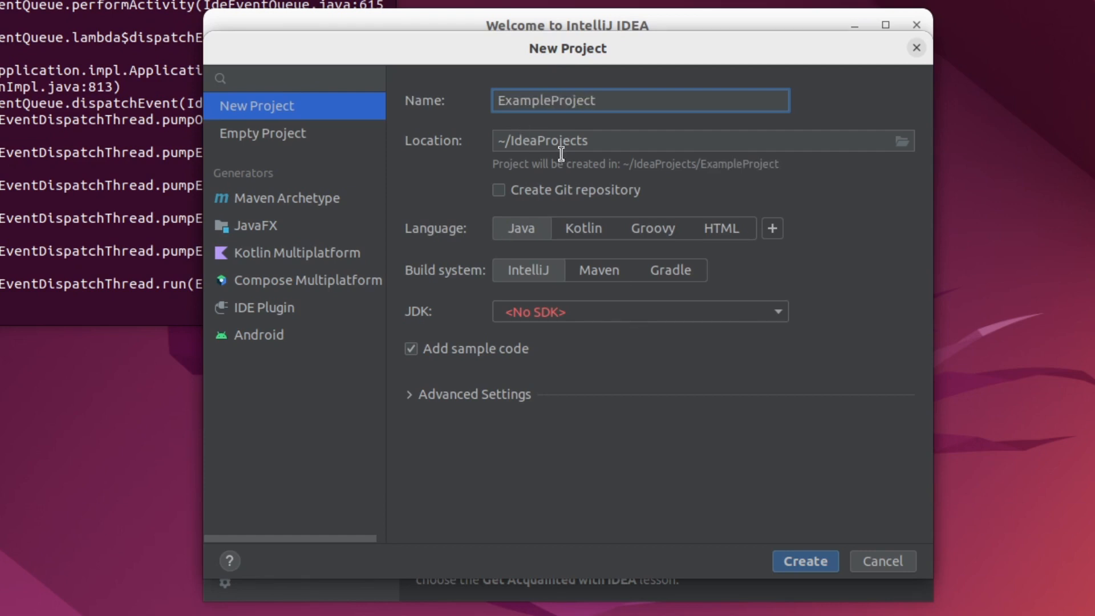
pyautogui.click(901, 141)
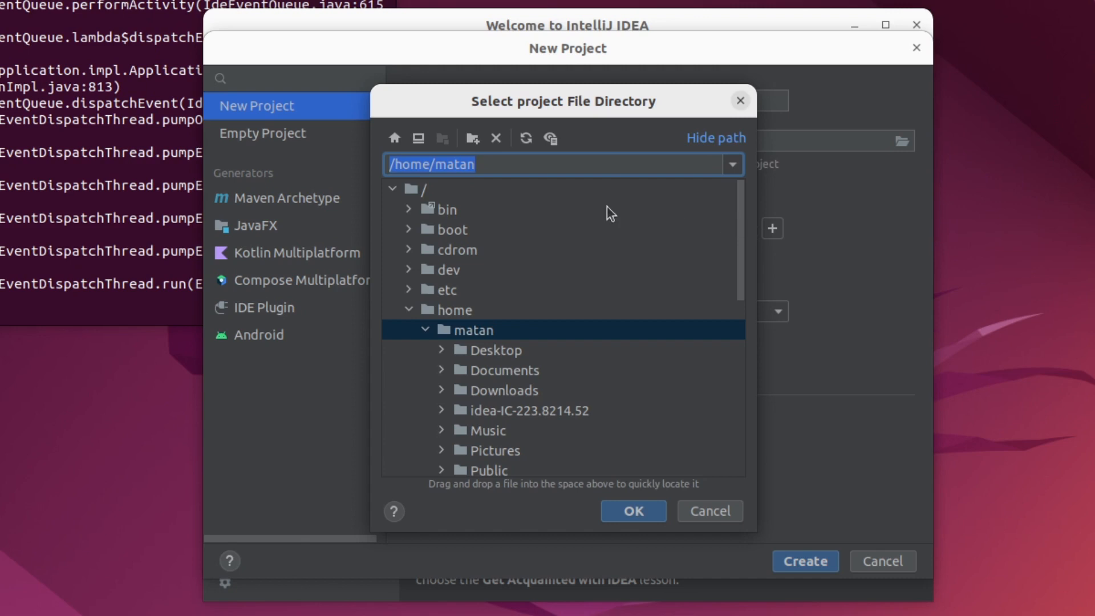
pyautogui.click(480, 137)
pyautogui.write('java-workspace')
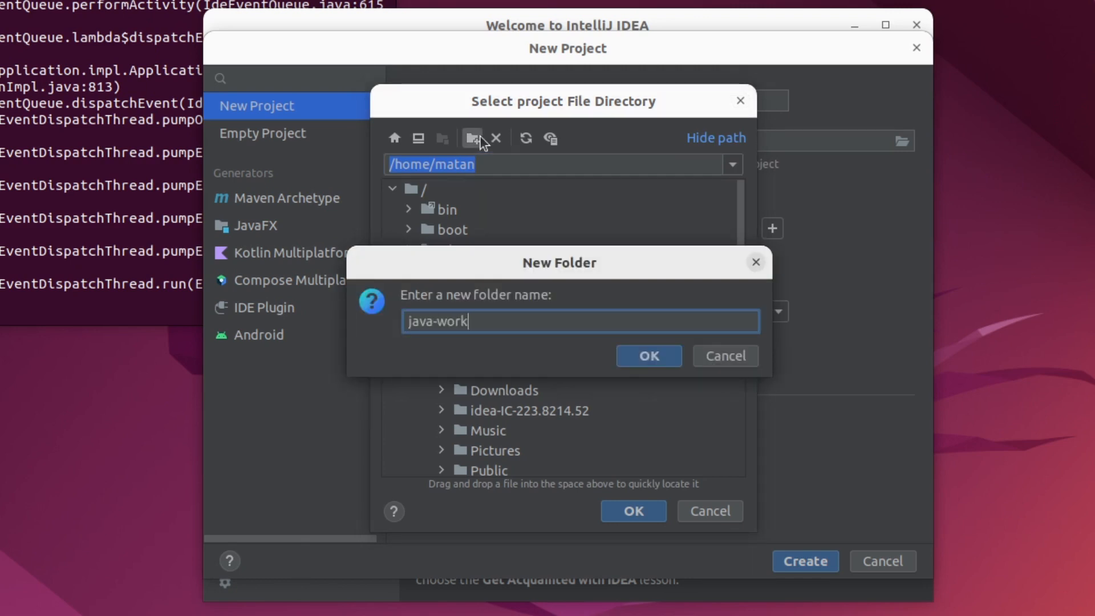
pyautogui.press('Return')
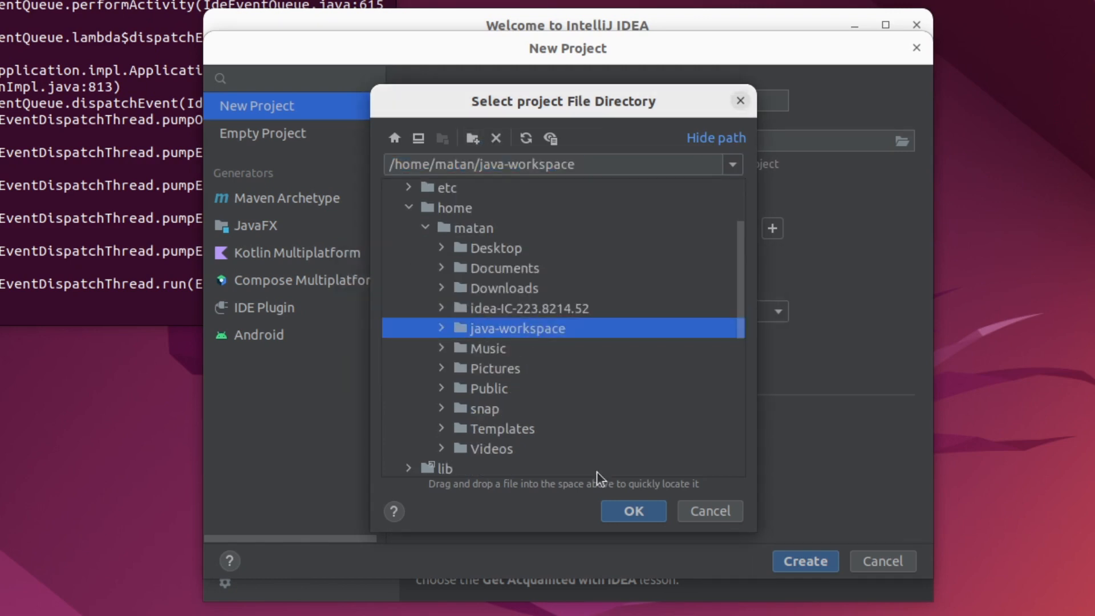
pyautogui.click(618, 513)
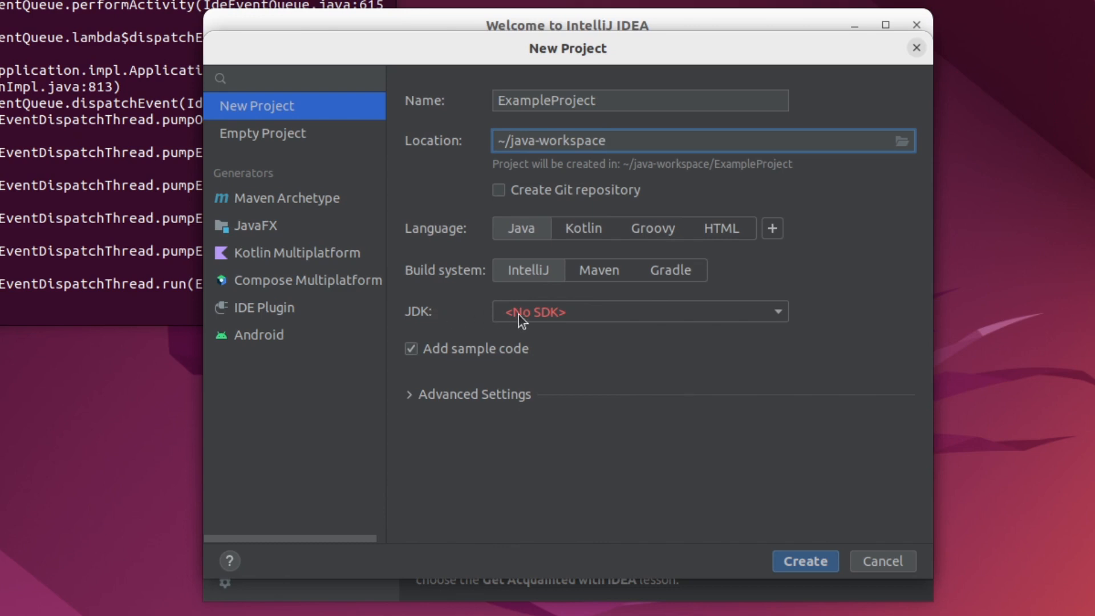
# Download Oracle OpenJDK 19.0.1 as the project JDK and create the Java project with sample code
pyautogui.click(776, 317)
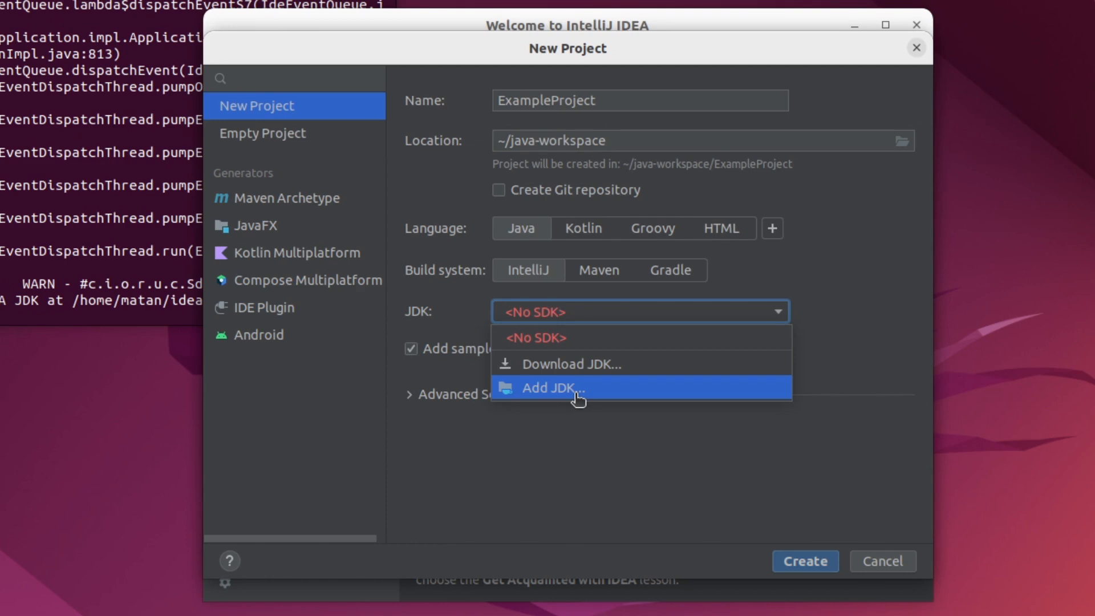
pyautogui.click(632, 366)
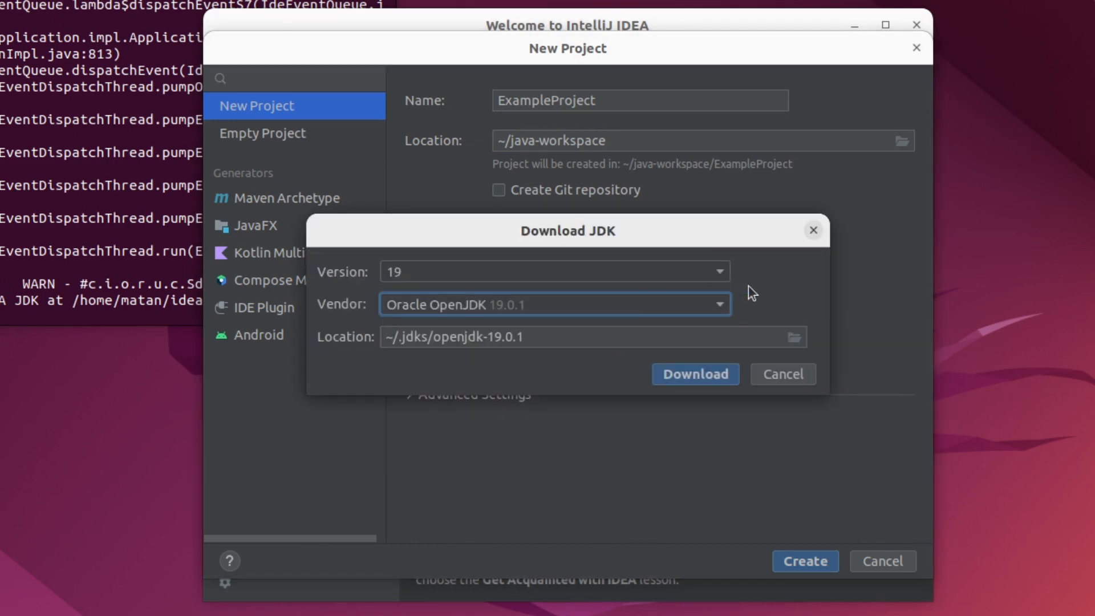
pyautogui.click(720, 273)
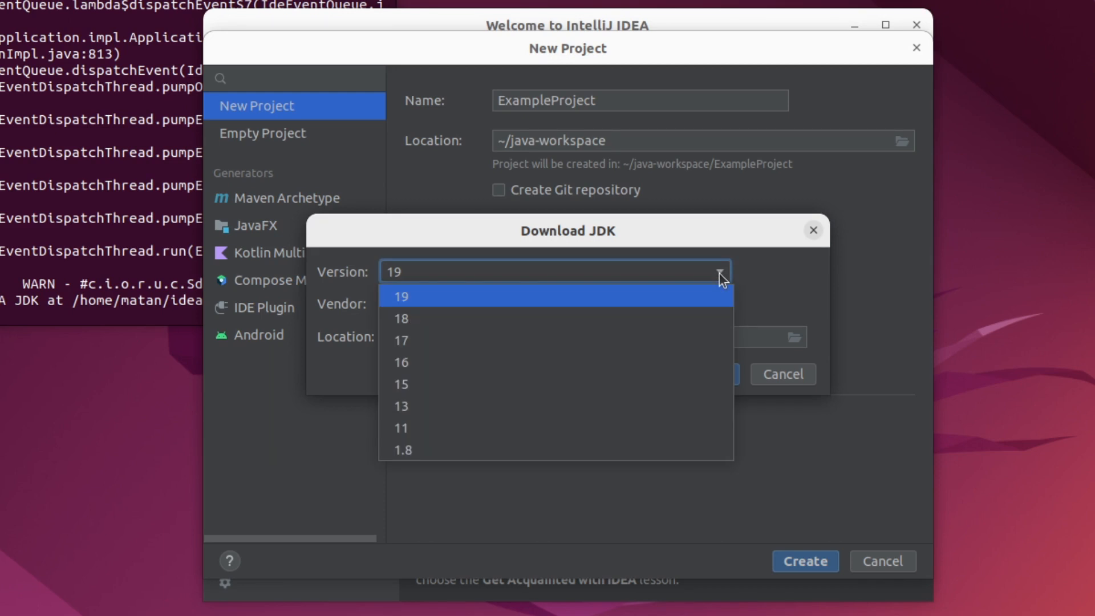
pyautogui.click(719, 273)
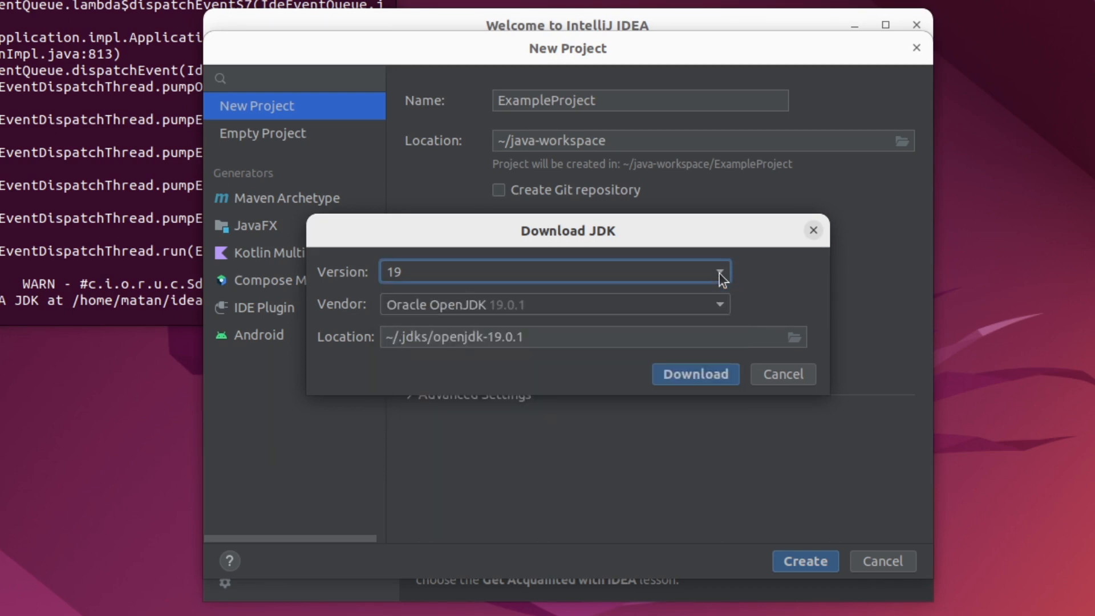
pyautogui.click(707, 375)
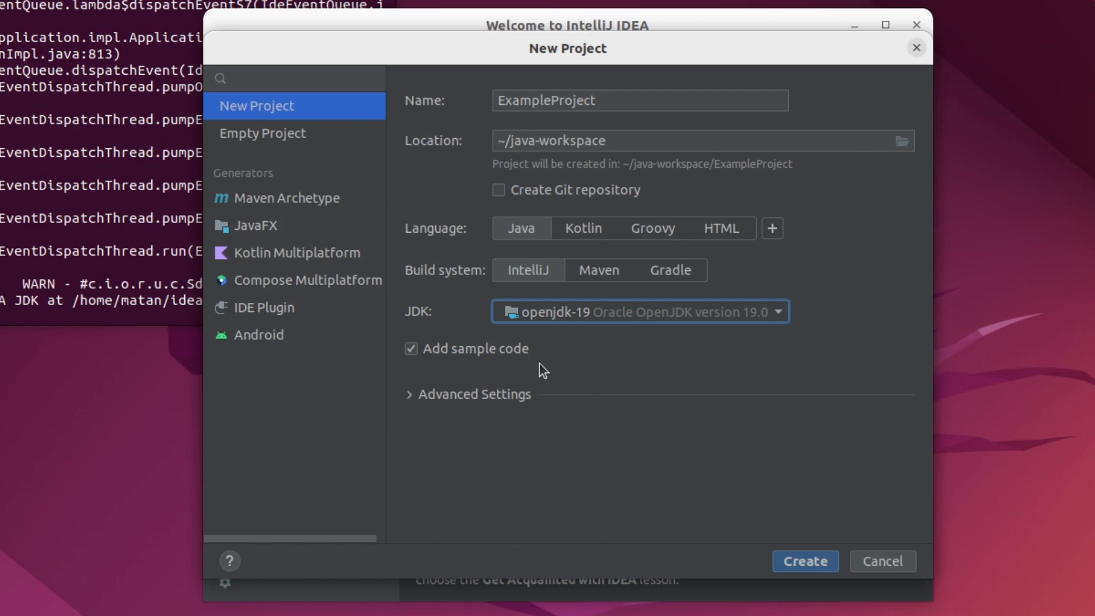
pyautogui.click(817, 560)
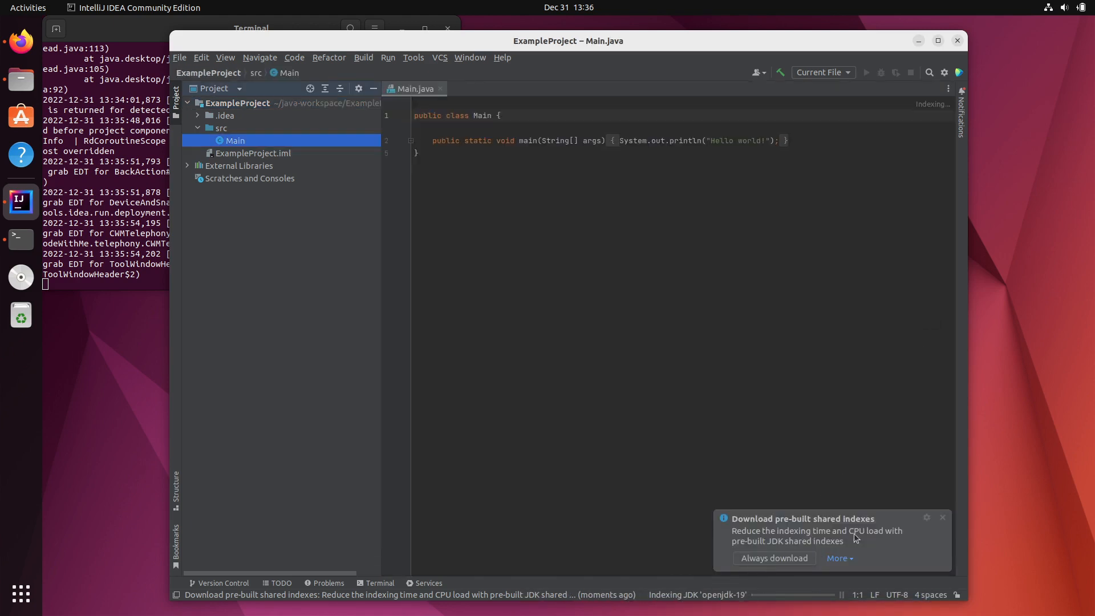
# Dismiss the shared indexes notification and unfold the body of the main method in Main.java
pyautogui.click(943, 517)
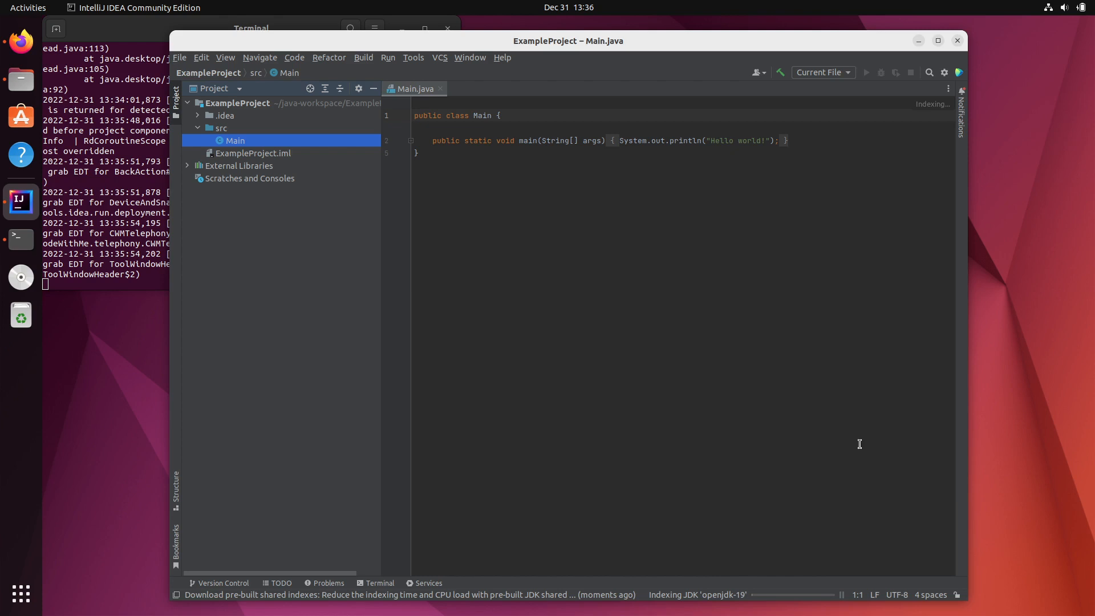
pyautogui.click(859, 444)
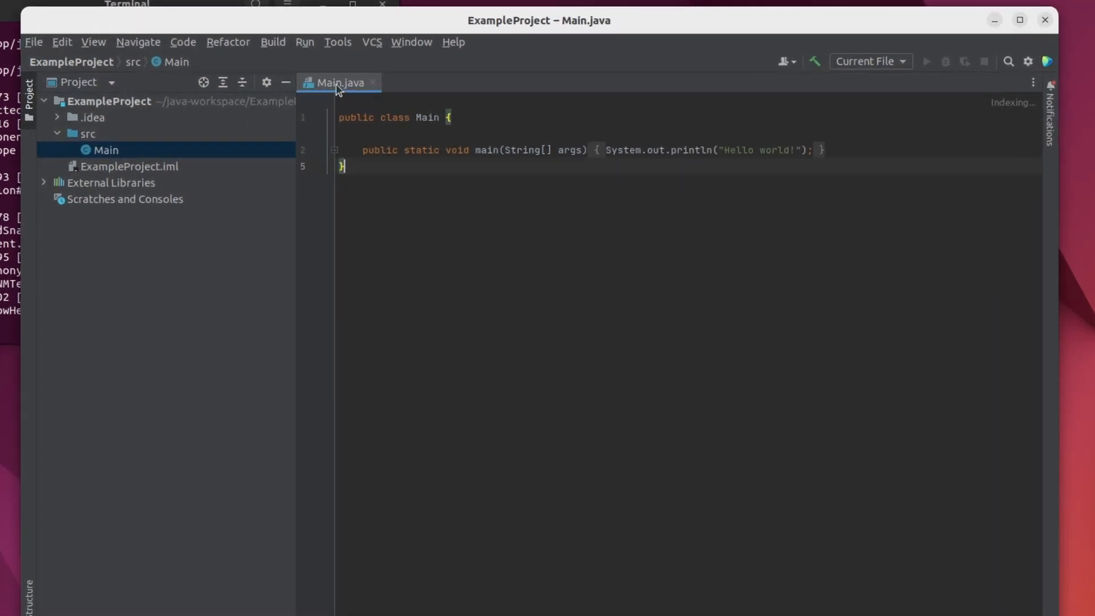
pyautogui.click(396, 119)
pyautogui.tripleClick(484, 149)
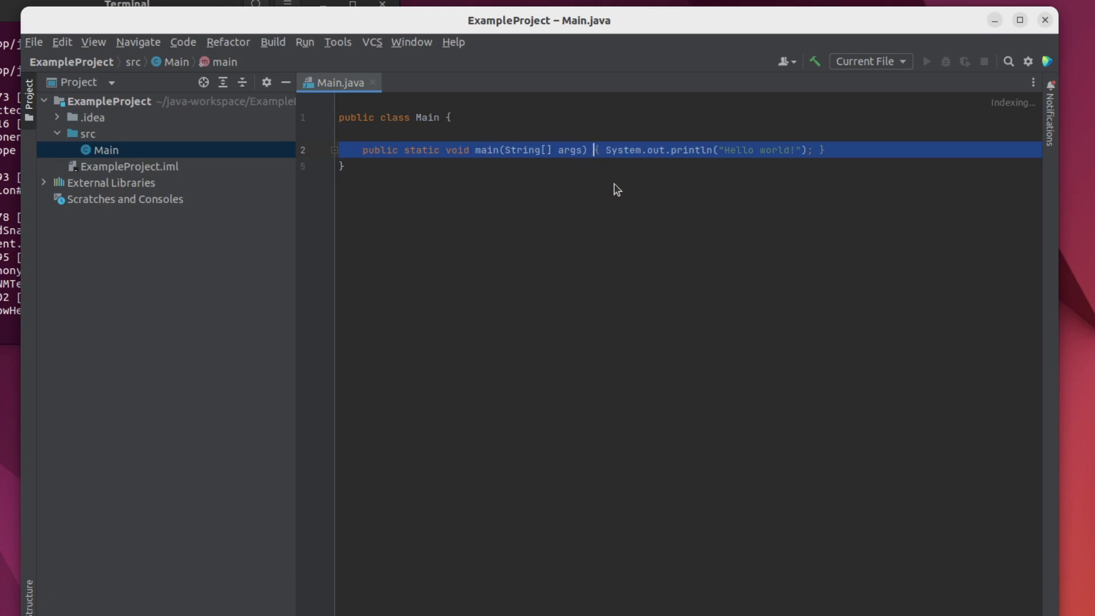
pyautogui.hotkey('ctrl', '=')
# Change the printed message in the main method to "Hello world!!!" and run Main to check its console output
pyautogui.press('Down')
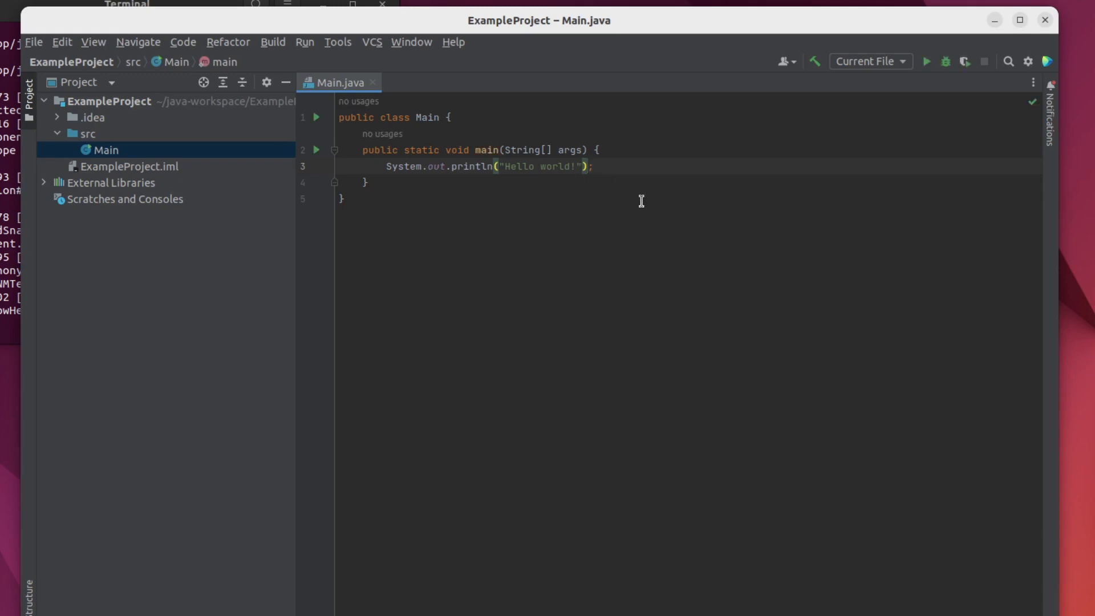
pyautogui.press('Left')
pyautogui.press('Left')
pyautogui.write('!!')
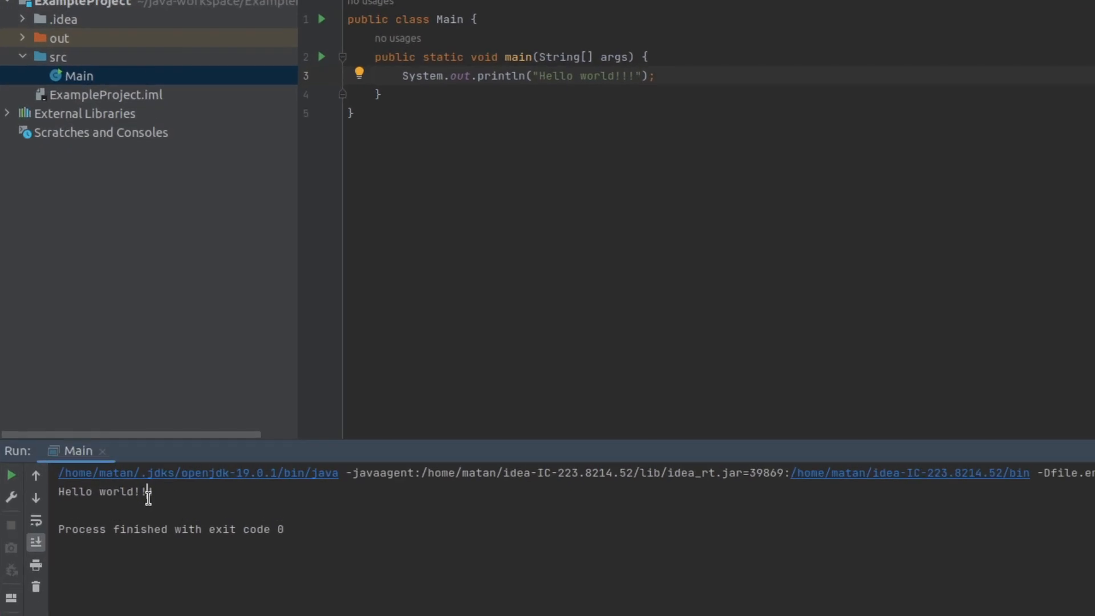
pyautogui.tripleClick(282, 431)
pyautogui.click(166, 497)
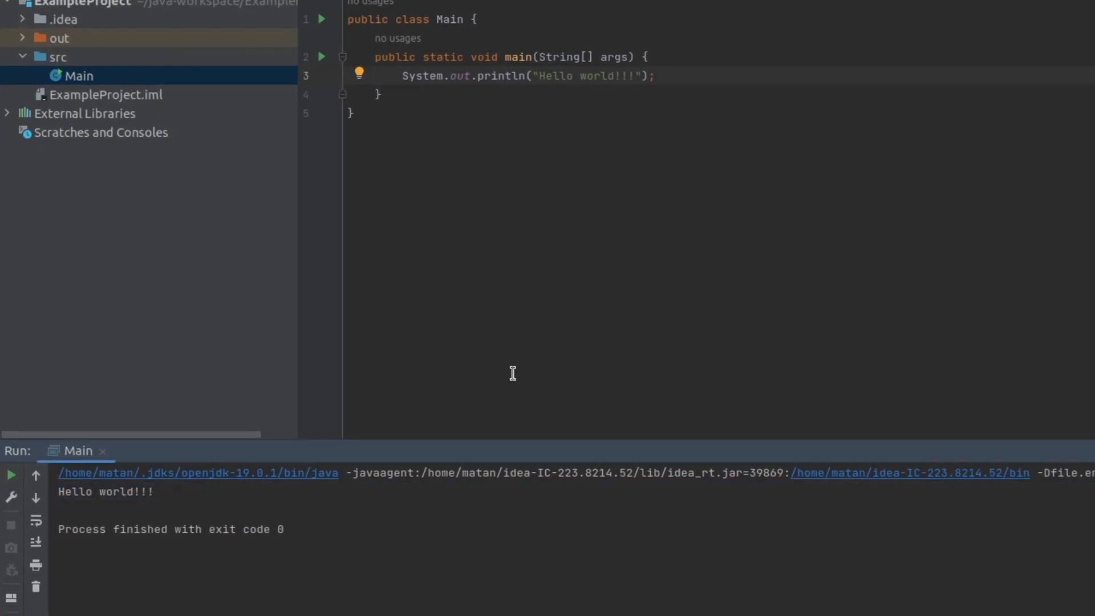